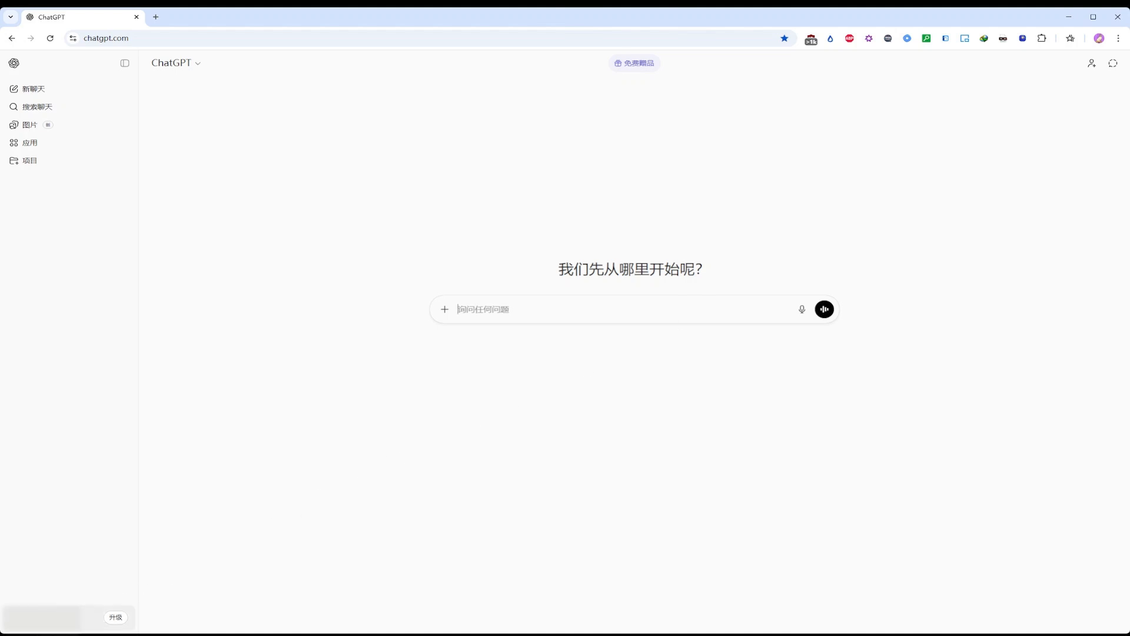
# Find Adobe Photoshop among the available apps in the settings and connect it to ChatGPT
pyautogui.click(91, 618)
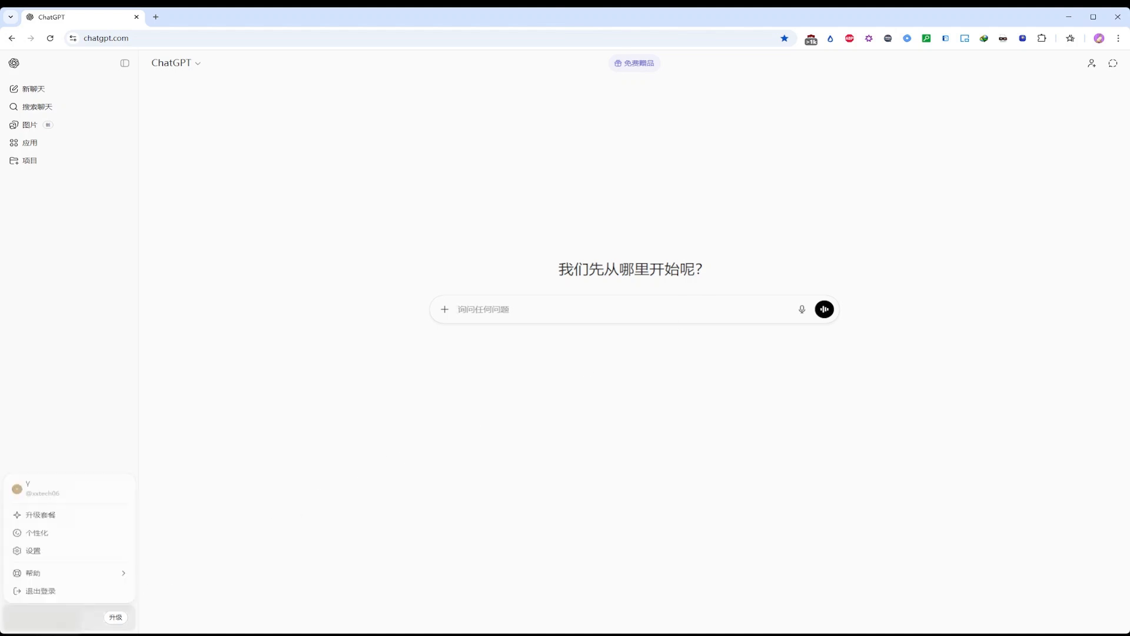
pyautogui.click(52, 556)
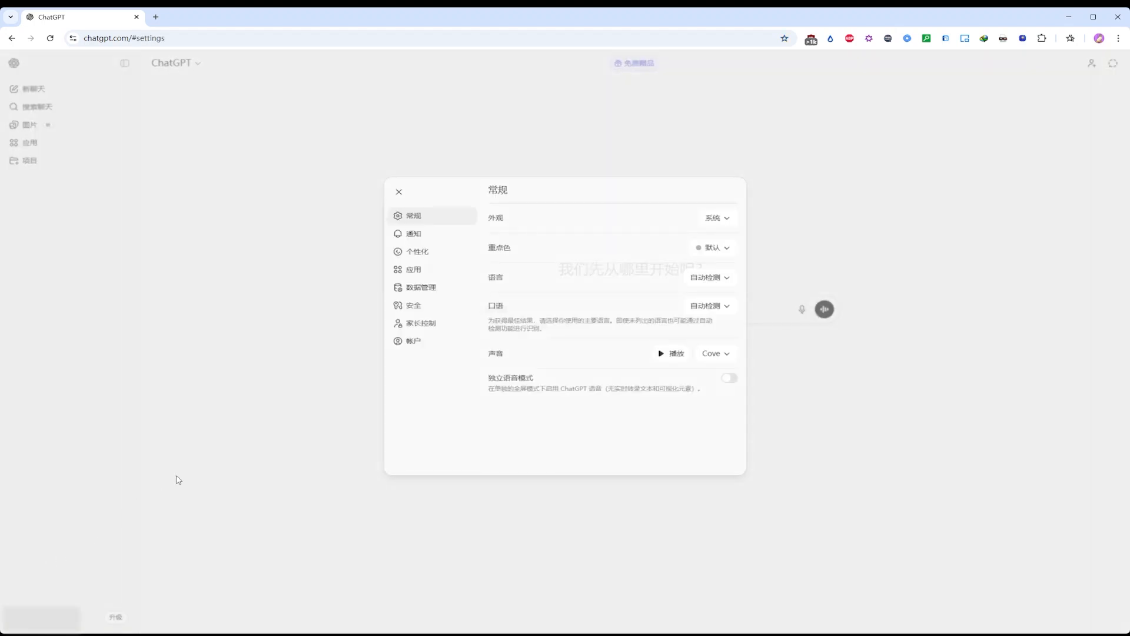
pyautogui.click(408, 271)
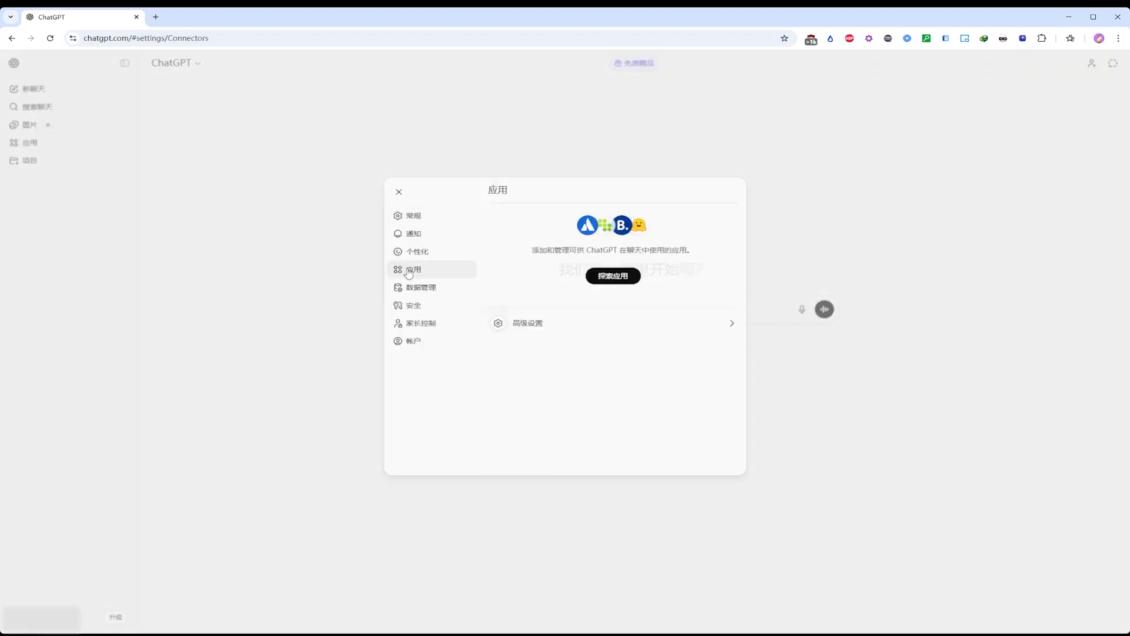
pyautogui.click(613, 276)
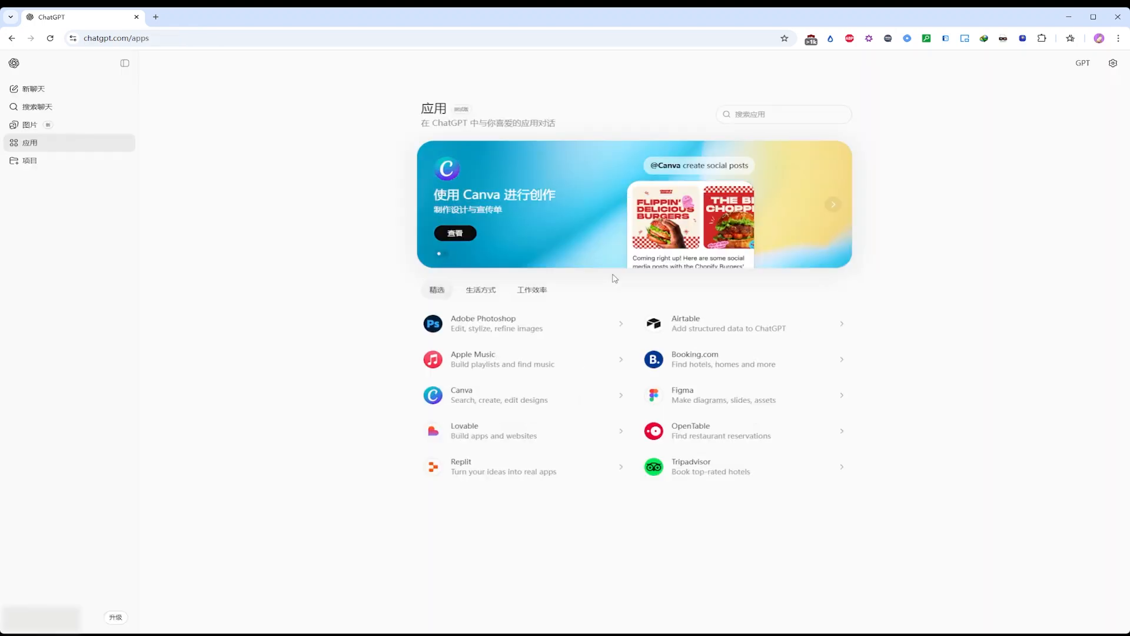
pyautogui.click(529, 326)
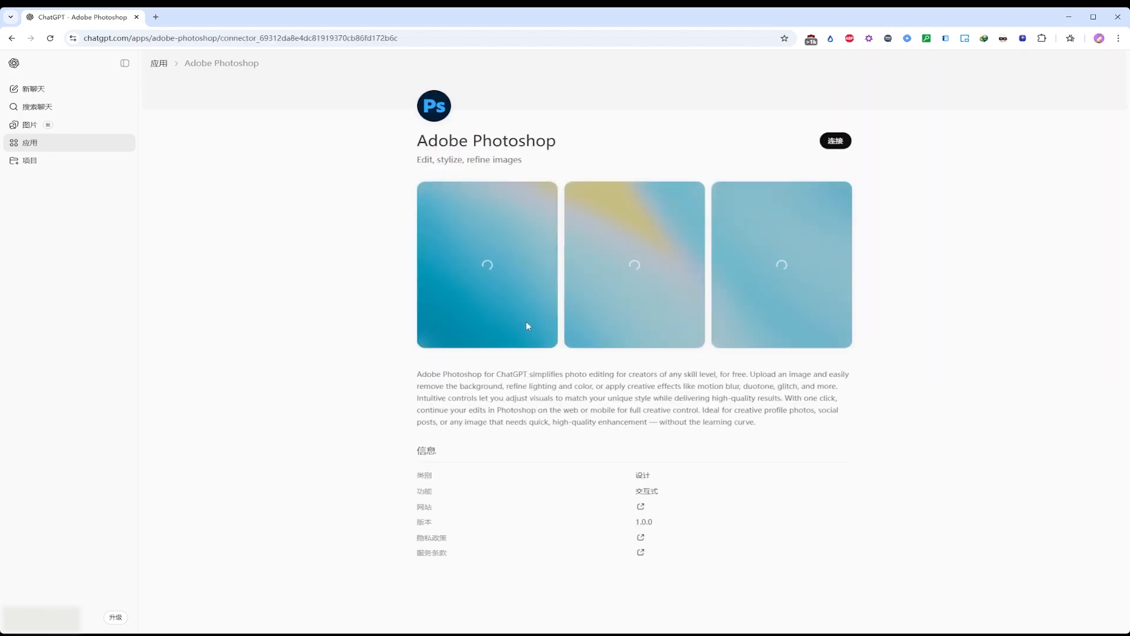
pyautogui.click(838, 143)
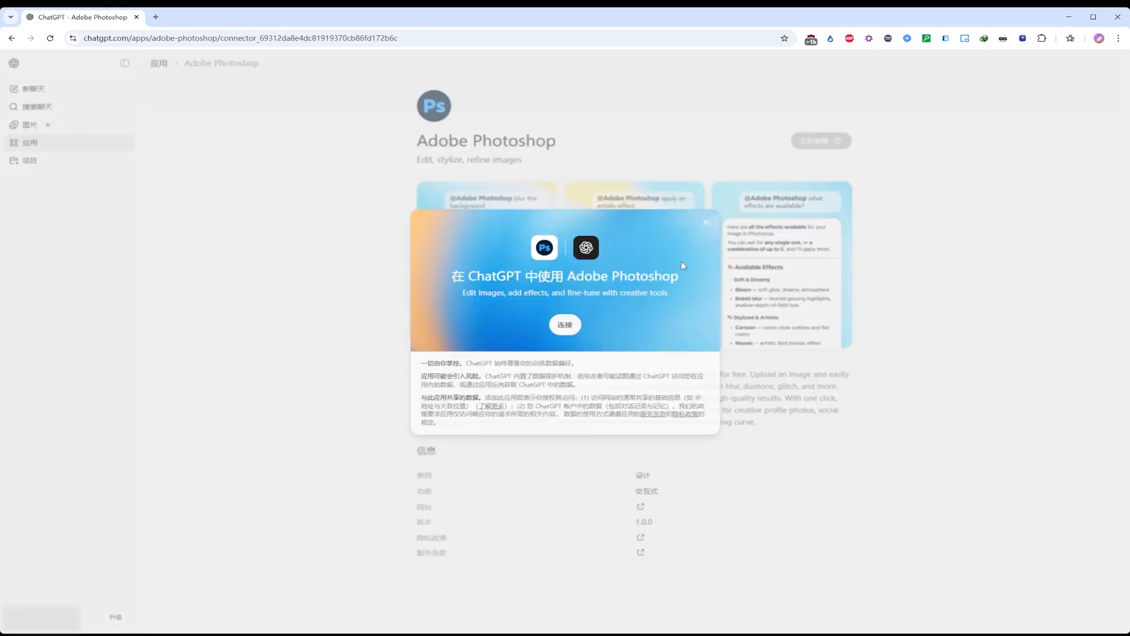
pyautogui.click(567, 324)
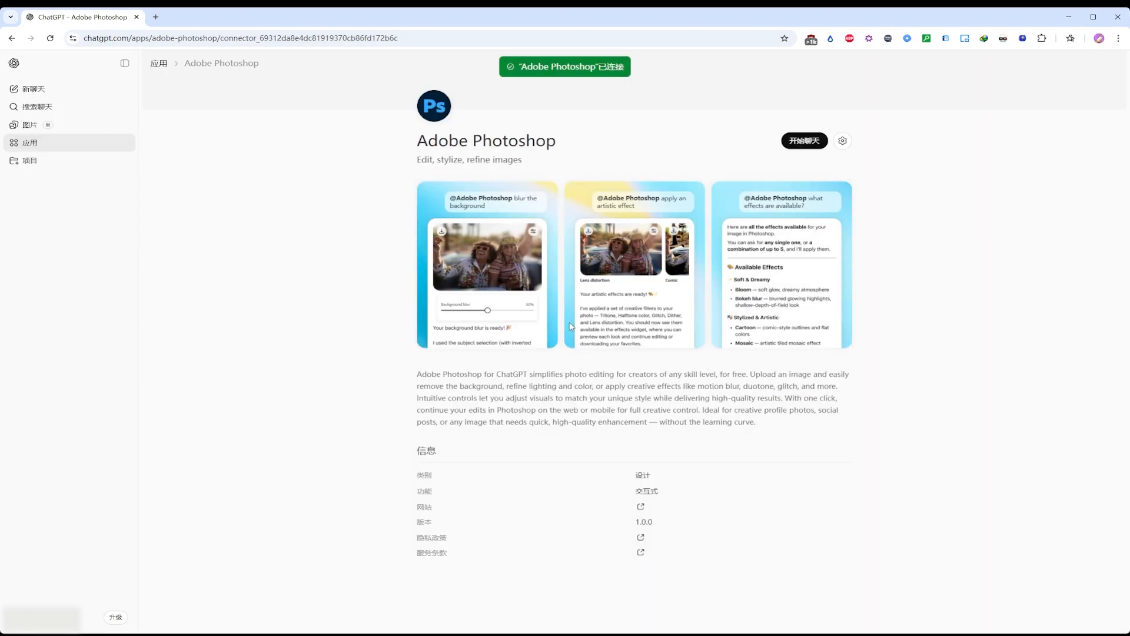
# Start a new chat with the Adobe Photoshop app enabled and attach the photo of the woman holding a skateboard
pyautogui.click(38, 93)
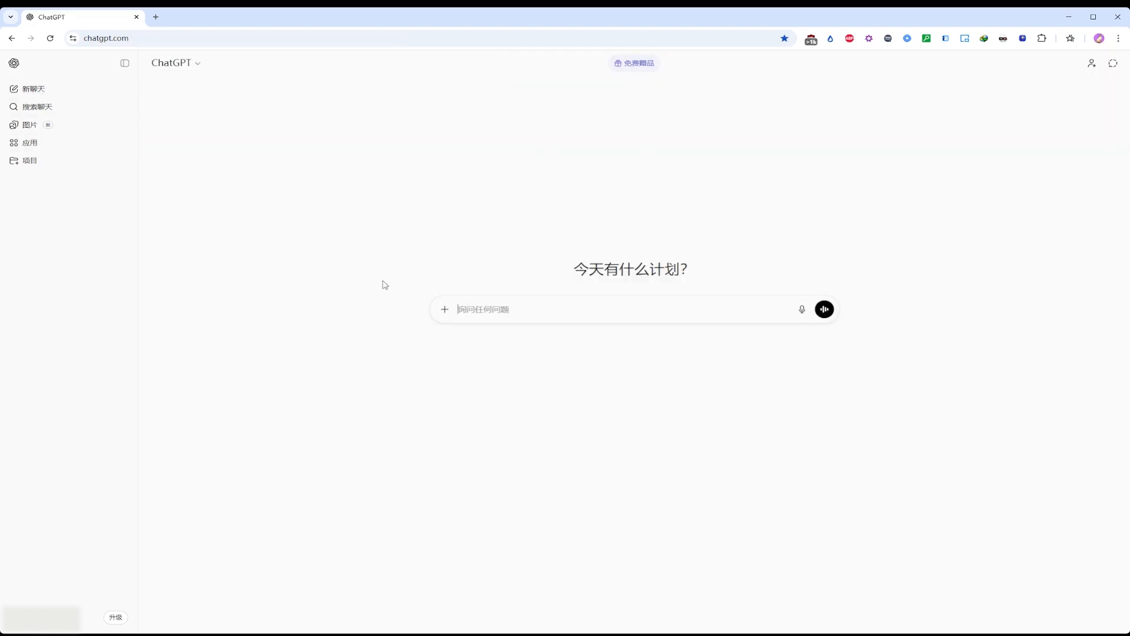
pyautogui.click(445, 310)
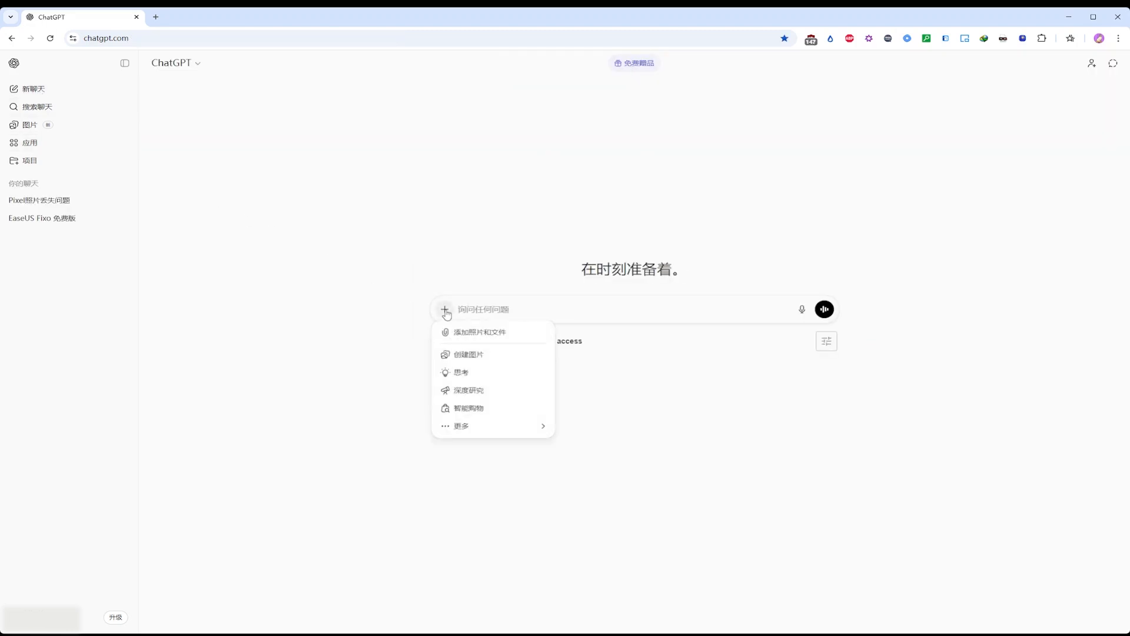
pyautogui.moveTo(523, 428)
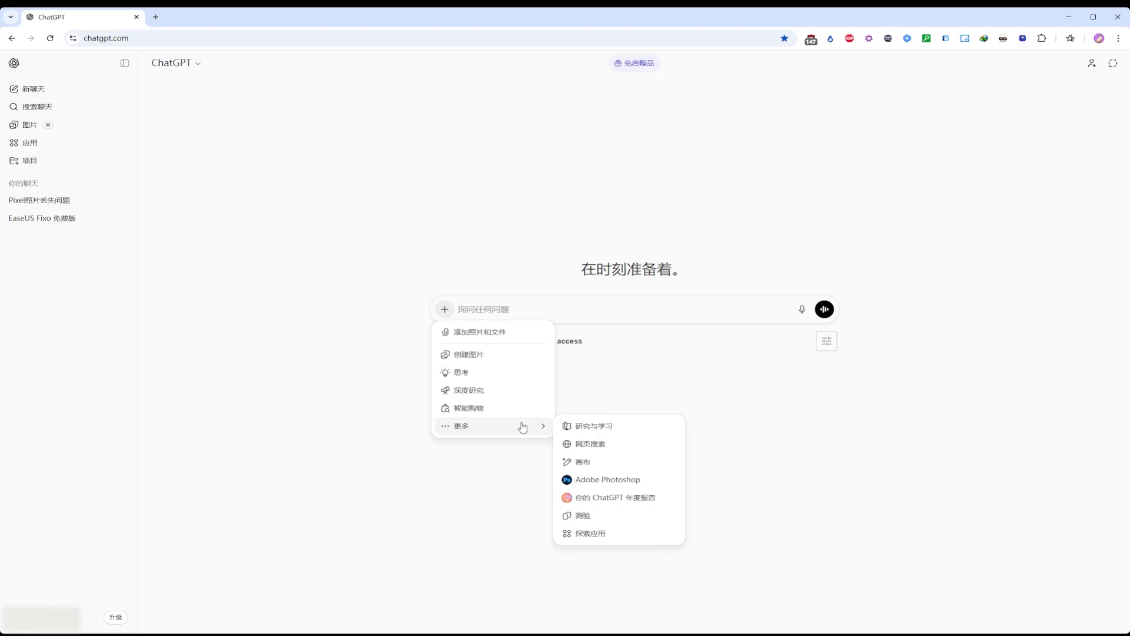
pyautogui.click(626, 480)
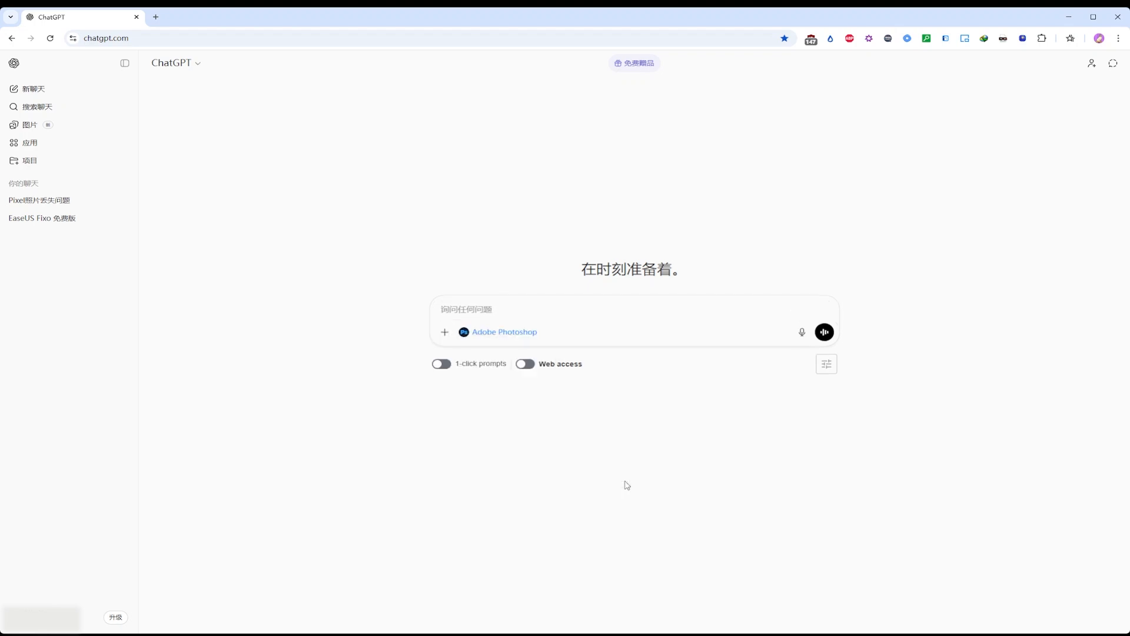
pyautogui.click(451, 338)
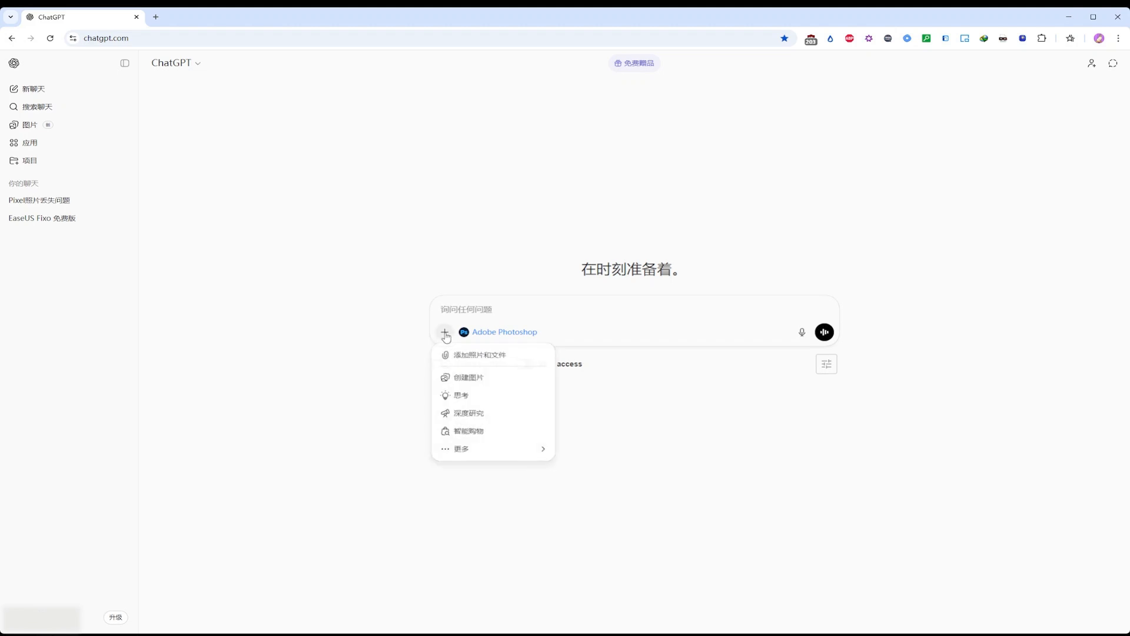
pyautogui.click(487, 356)
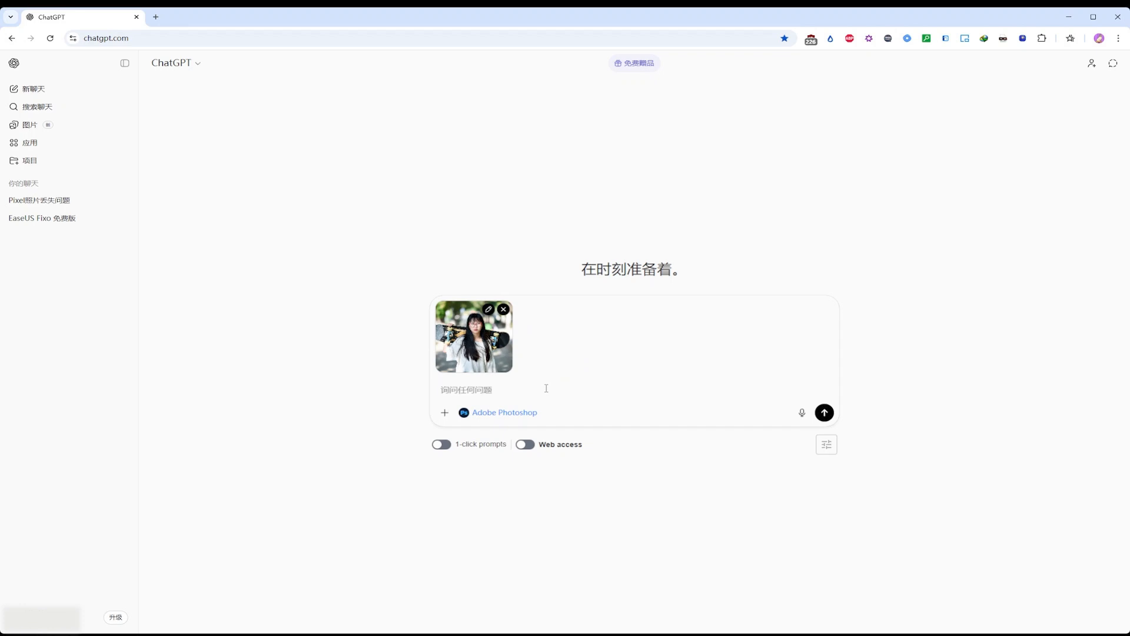
# Send the prompt "把背景变成黑白" to turn the photo's background black and white
pyautogui.write('ba uxjy')
pyautogui.write('背景变成lfrr')
pyautogui.press('space')
pyautogui.click(826, 413)
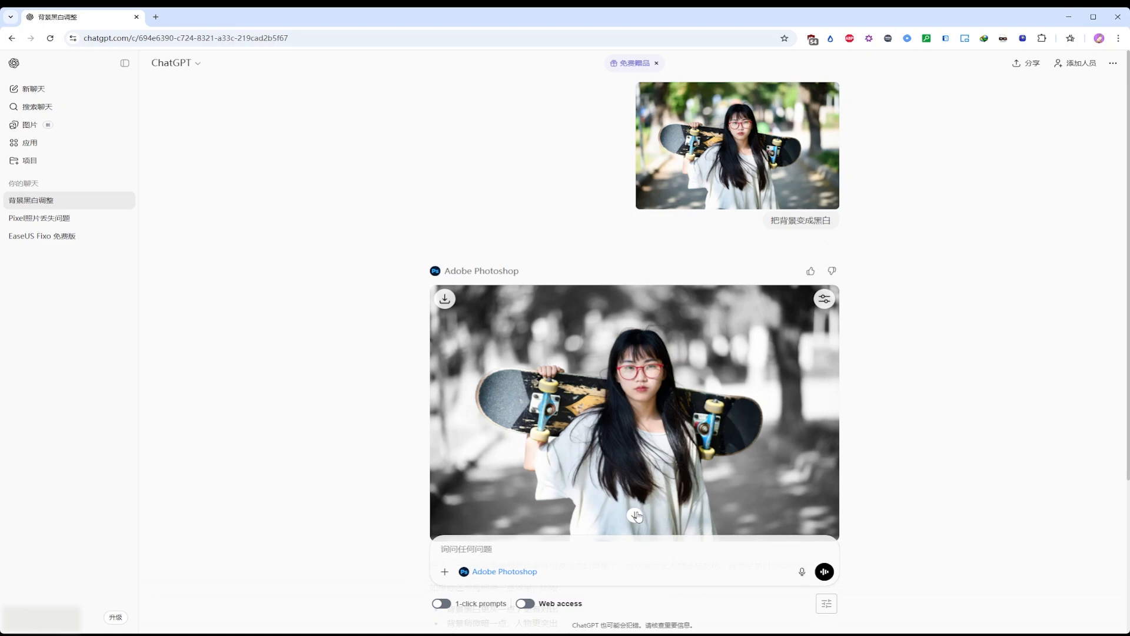
# Open the edited photo's Gray (Black / White) adjustment, try out its Intensity, and return to the chat
pyautogui.click(826, 300)
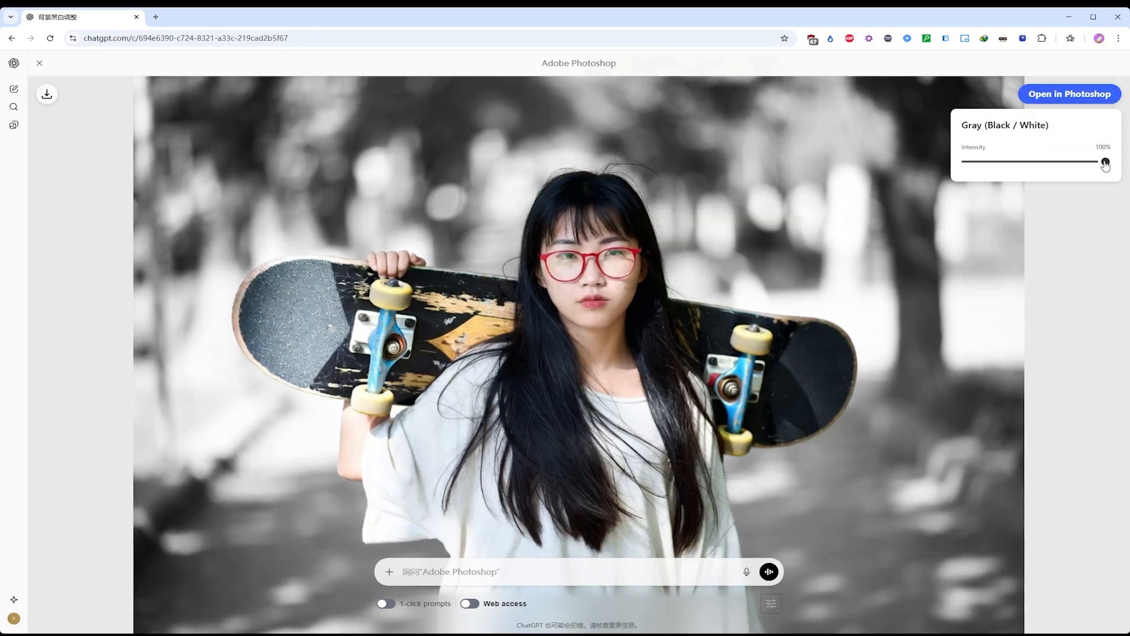
pyautogui.moveTo(1106, 165)
pyautogui.mouseDown()
pyautogui.moveTo(964, 173)
pyautogui.moveTo(1117, 164)
pyautogui.mouseUp()
pyautogui.click(39, 66)
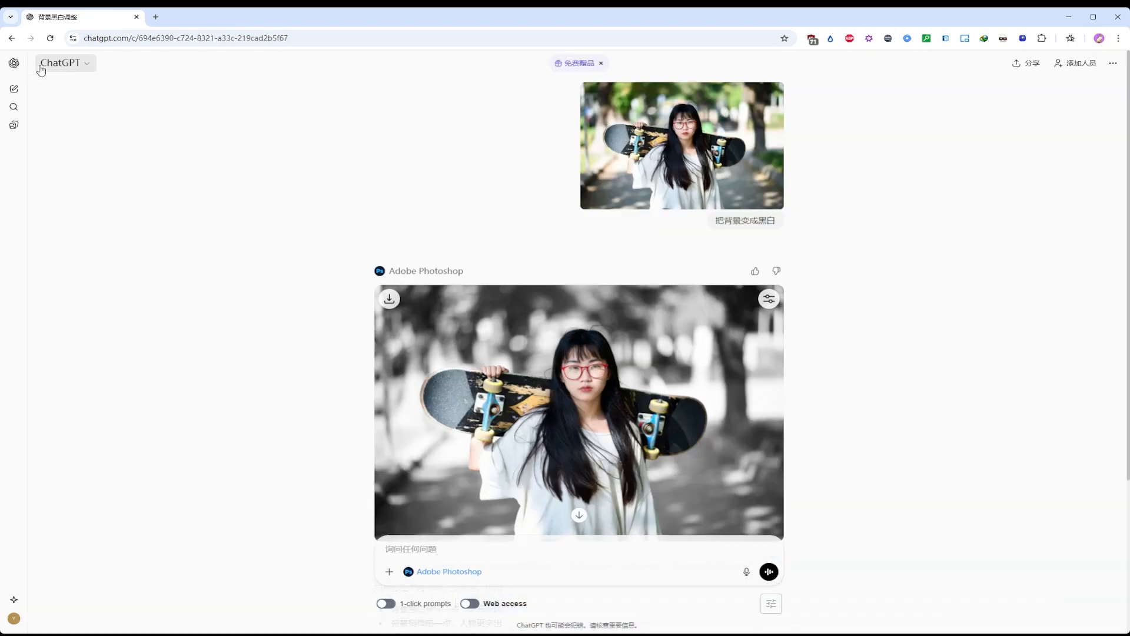
# Send a follow-up prompt in Chinese asking Photoshop to turn the woman's glasses (眼镜) blue
pyautogui.scroll(-3, 949, 449)
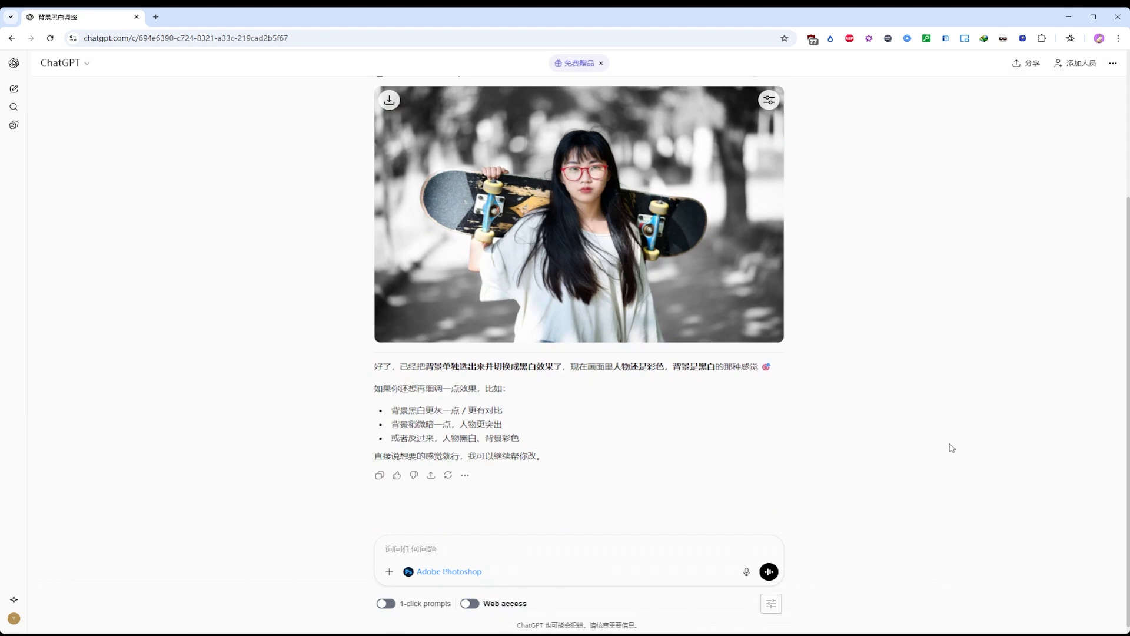
pyautogui.click(673, 549)
pyautogui.write('把她的')
pyautogui.write('眼镜 变aj')
pyautogui.write('蓝')
pyautogui.click(769, 571)
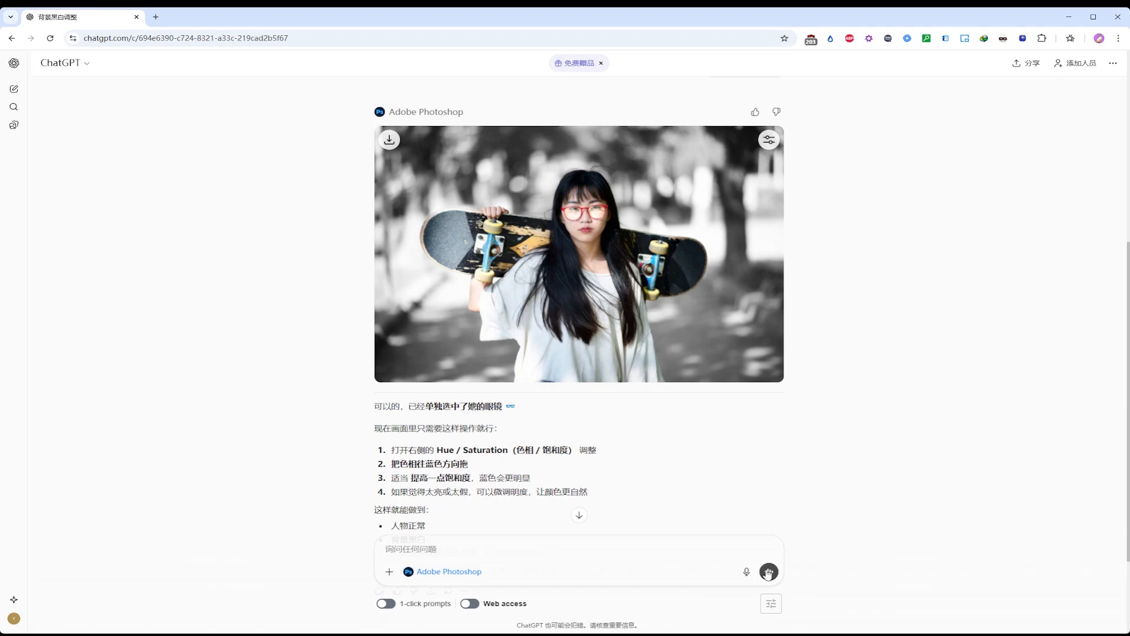
# Recolour the glasses with Hue -126, Saturation 78.57 and Lightness -0.71, and return to the chat
pyautogui.click(769, 139)
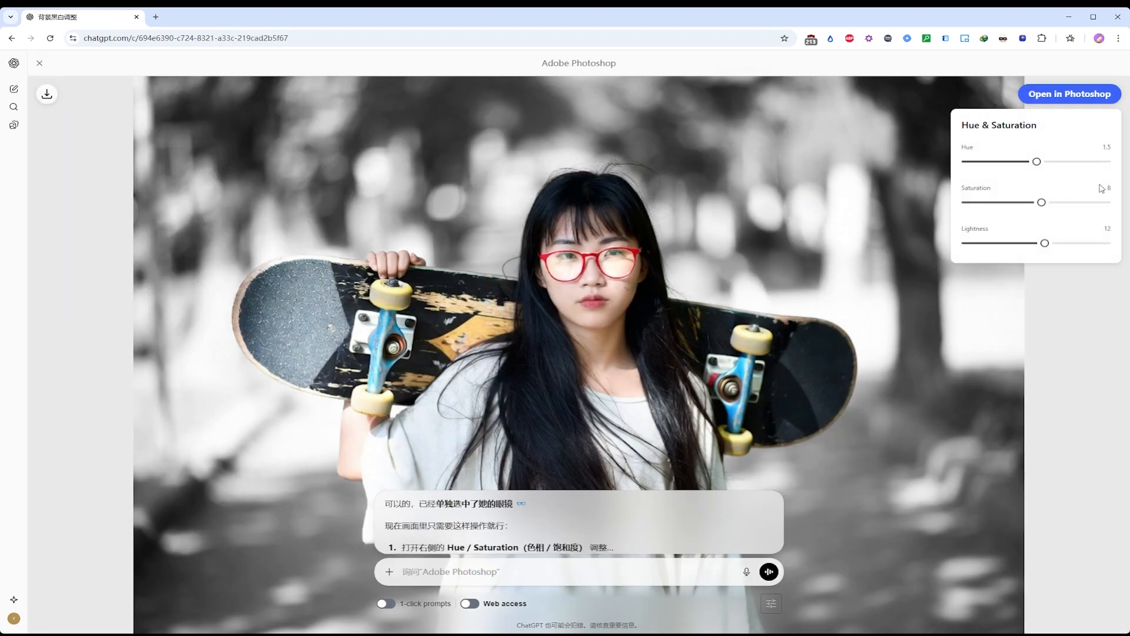
pyautogui.moveTo(1036, 162); pyautogui.dragTo(988, 166)
pyautogui.moveTo(1042, 204)
pyautogui.mouseDown()
pyautogui.moveTo(1091, 205)
pyautogui.moveTo(1001, 204)
pyautogui.moveTo(1062, 203)
pyautogui.mouseUp()
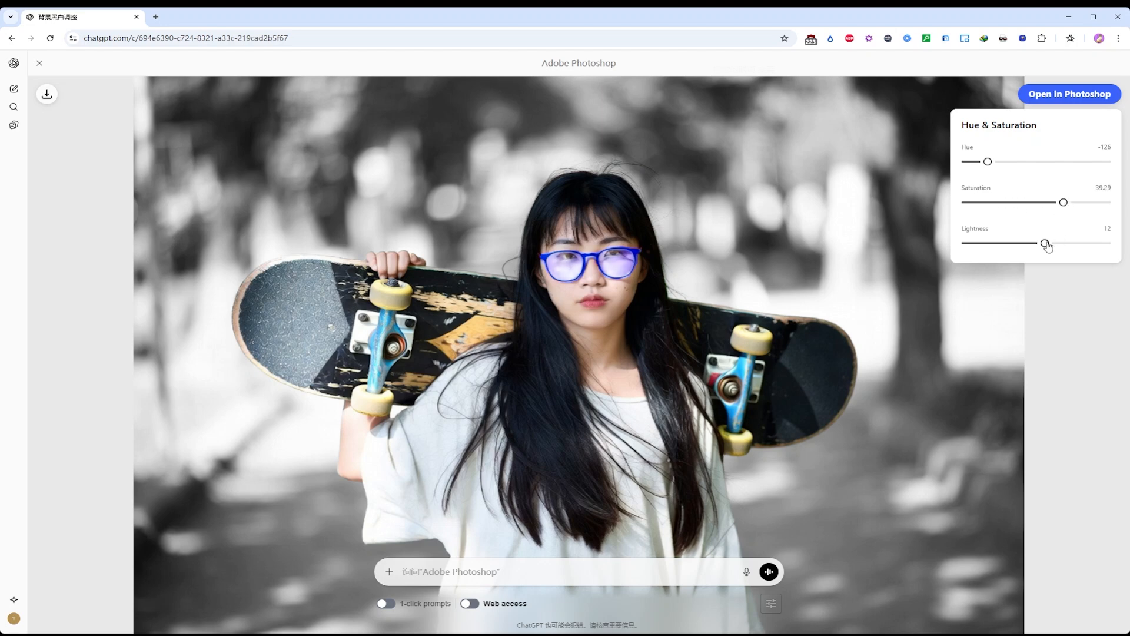
pyautogui.moveTo(1045, 244)
pyautogui.mouseDown()
pyautogui.moveTo(1090, 246)
pyautogui.moveTo(1013, 248)
pyautogui.moveTo(1076, 248)
pyautogui.moveTo(1037, 245)
pyautogui.mouseUp()
pyautogui.moveTo(1063, 203); pyautogui.dragTo(1097, 206)
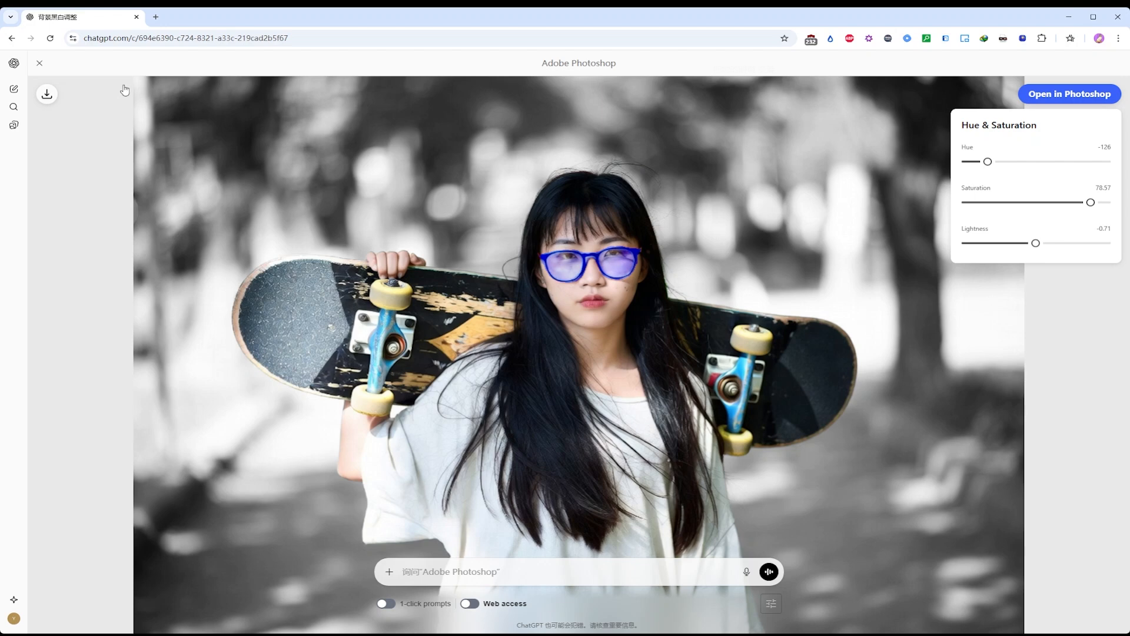
pyautogui.click(40, 63)
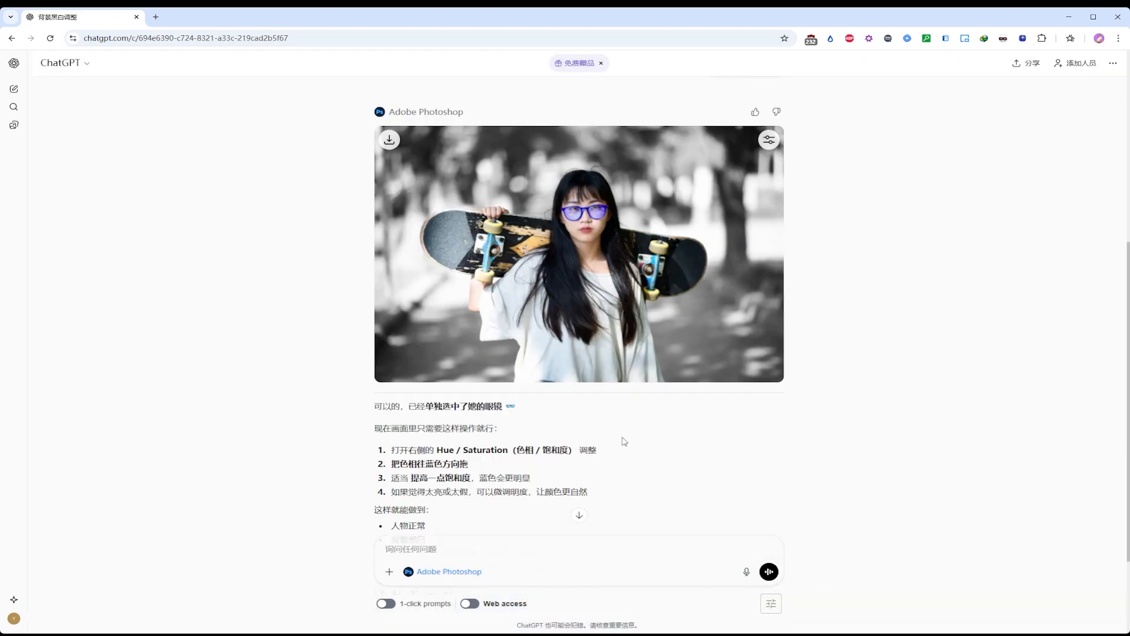
# Send the prompt "添加一个创意效果" to add a creative effect to the photo
pyautogui.write('添加一个wbu')
pyautogui.write('创意效果')
pyautogui.click(769, 572)
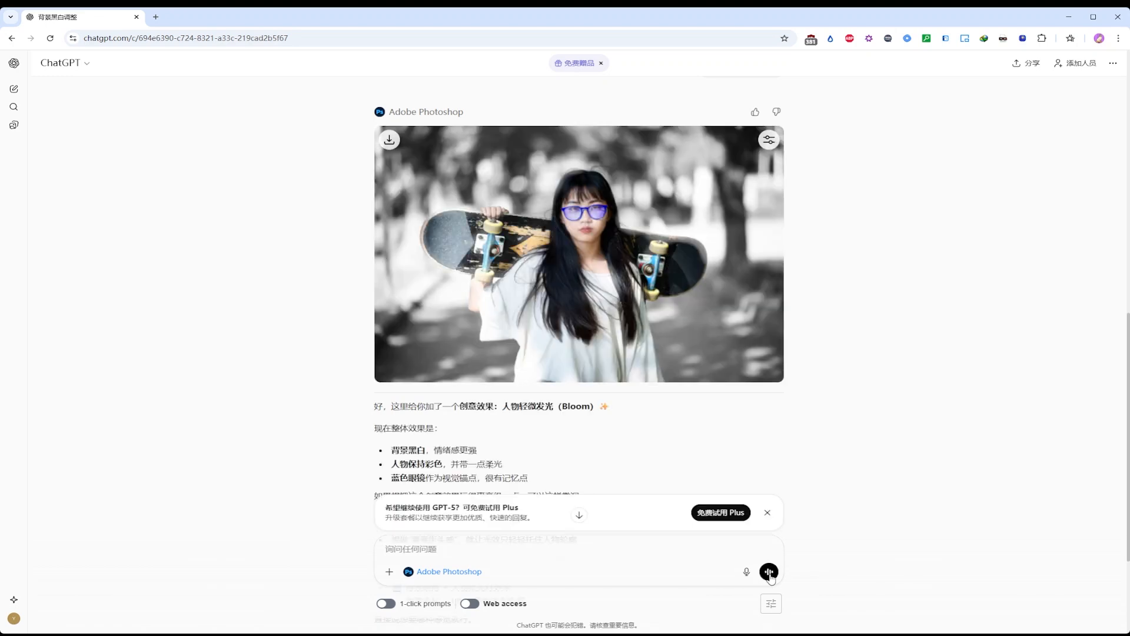
# Set the Bloom effect to Strength 23%, Spread 81%, Blur 11% and Radius 23%, and return to the chat
pyautogui.click(769, 141)
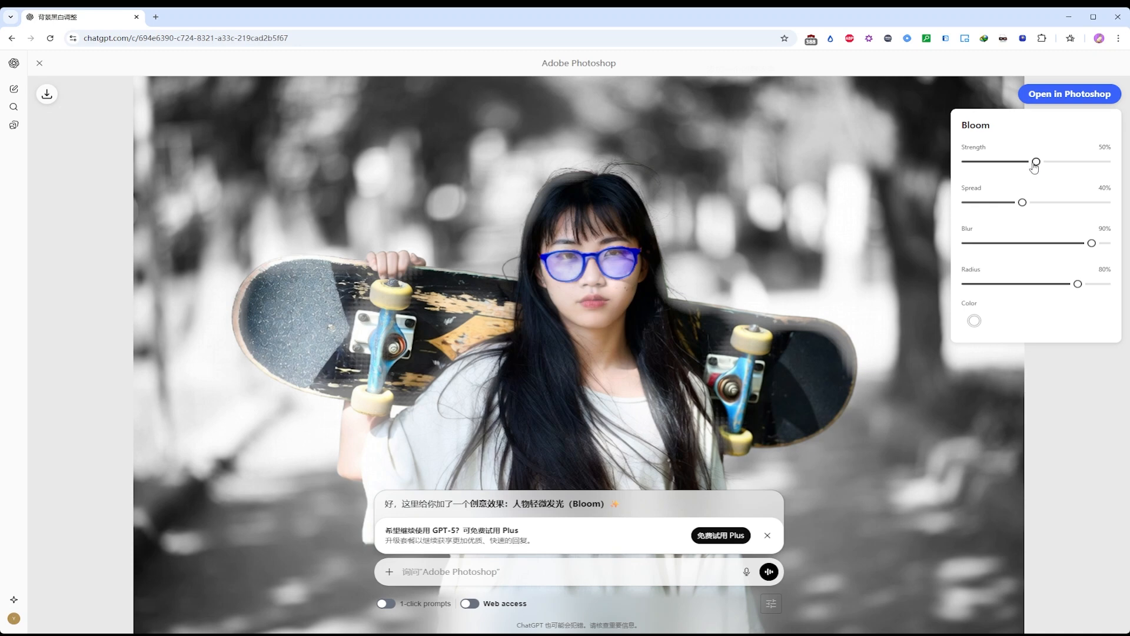
pyautogui.moveTo(1036, 161); pyautogui.dragTo(994, 168)
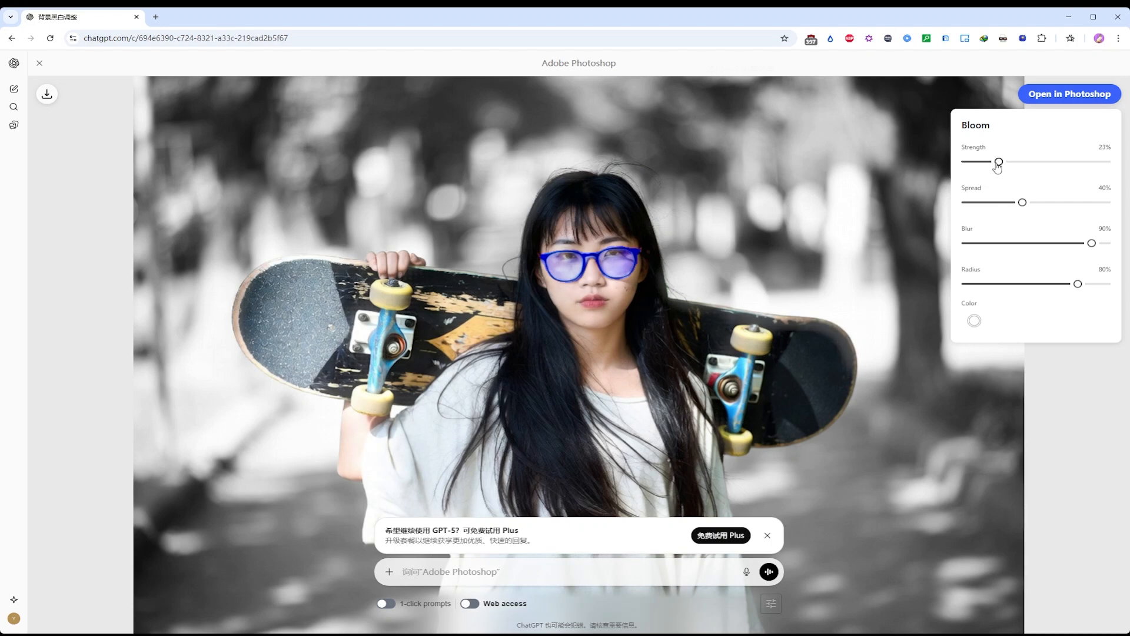
pyautogui.moveTo(1023, 204); pyautogui.dragTo(1084, 210)
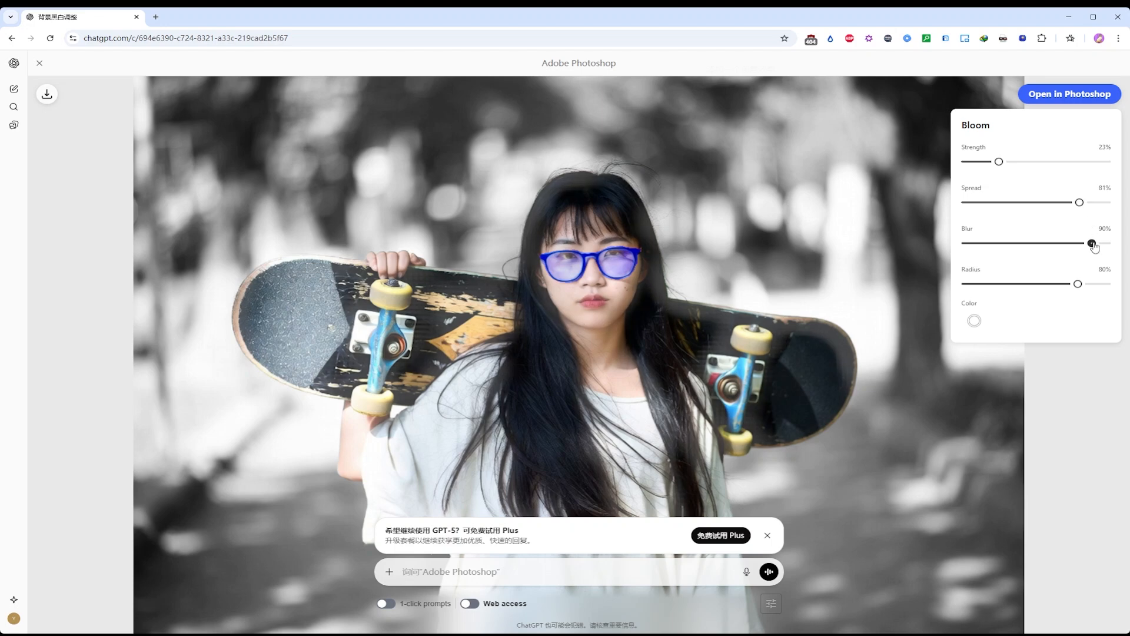
pyautogui.moveTo(1095, 247); pyautogui.dragTo(980, 249)
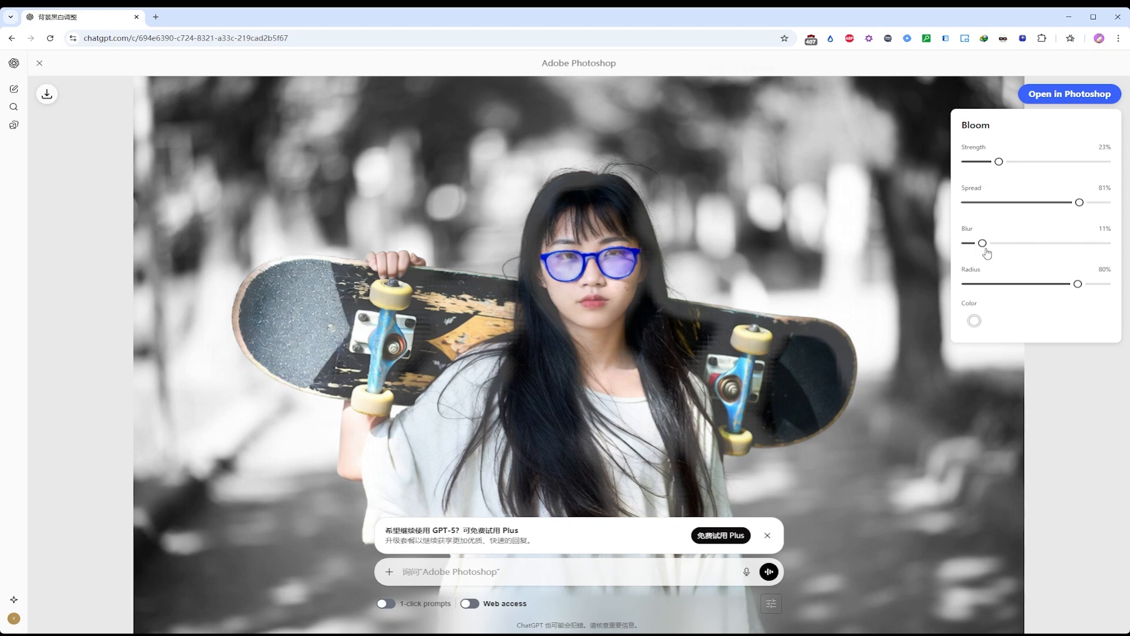
pyautogui.moveTo(1078, 284); pyautogui.dragTo(998, 284)
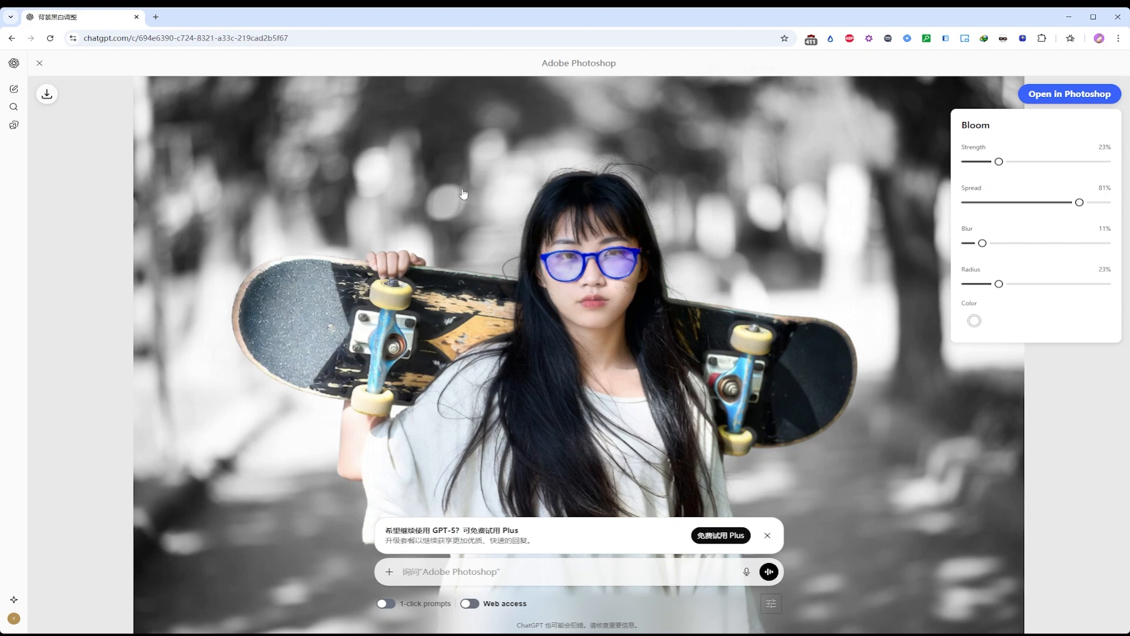
pyautogui.click(39, 63)
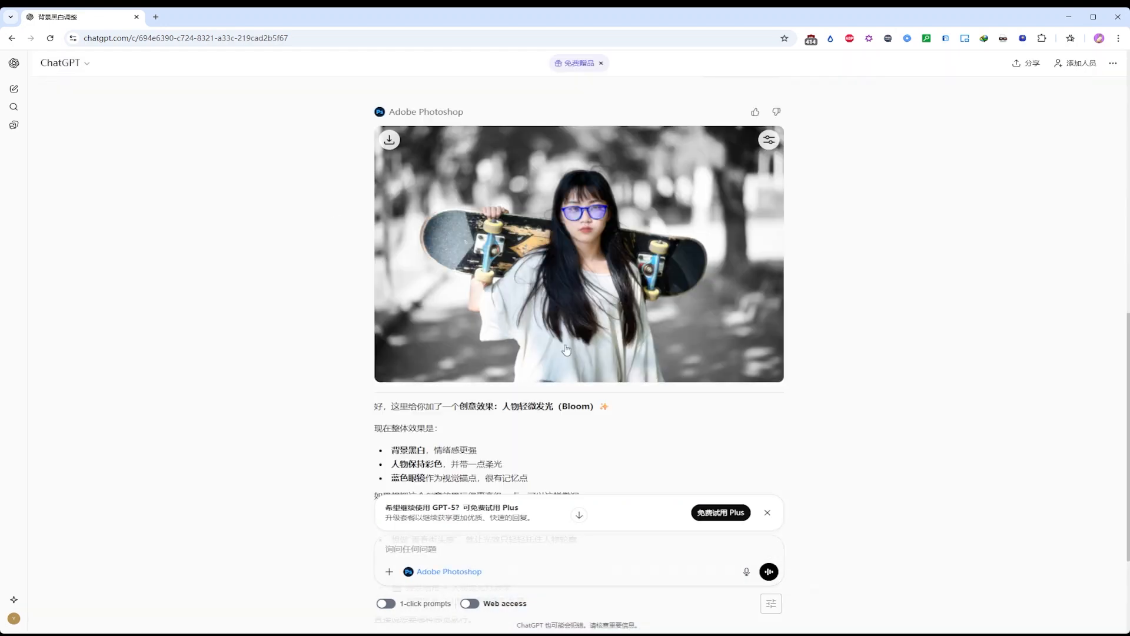
# Dismiss the Plus trial banner and send the prompt "添加半调效果" to add a halftone effect
pyautogui.click(769, 514)
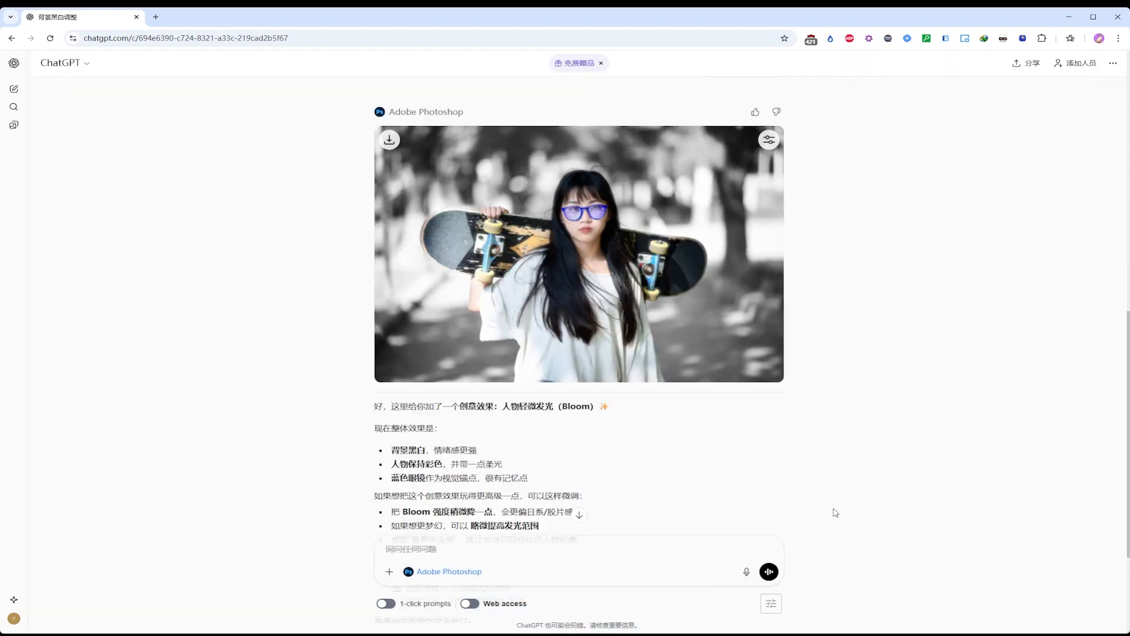
pyautogui.scroll(-3, 836, 512)
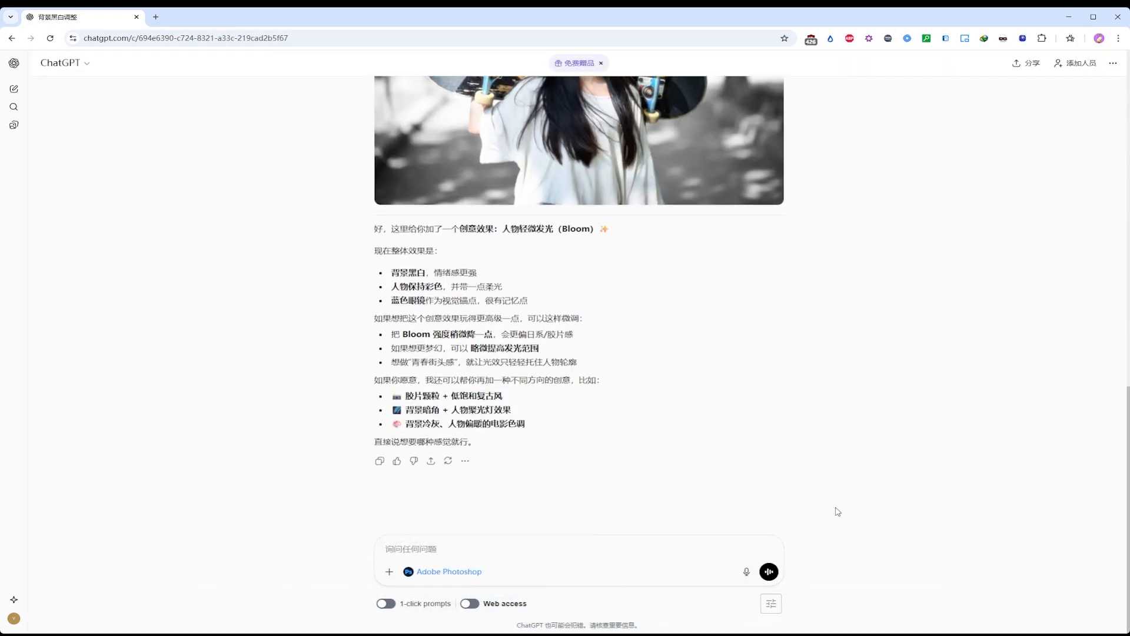
pyautogui.click(769, 572)
pyautogui.write('添加半ymf')
pyautogui.write('调效果')
pyautogui.click(769, 572)
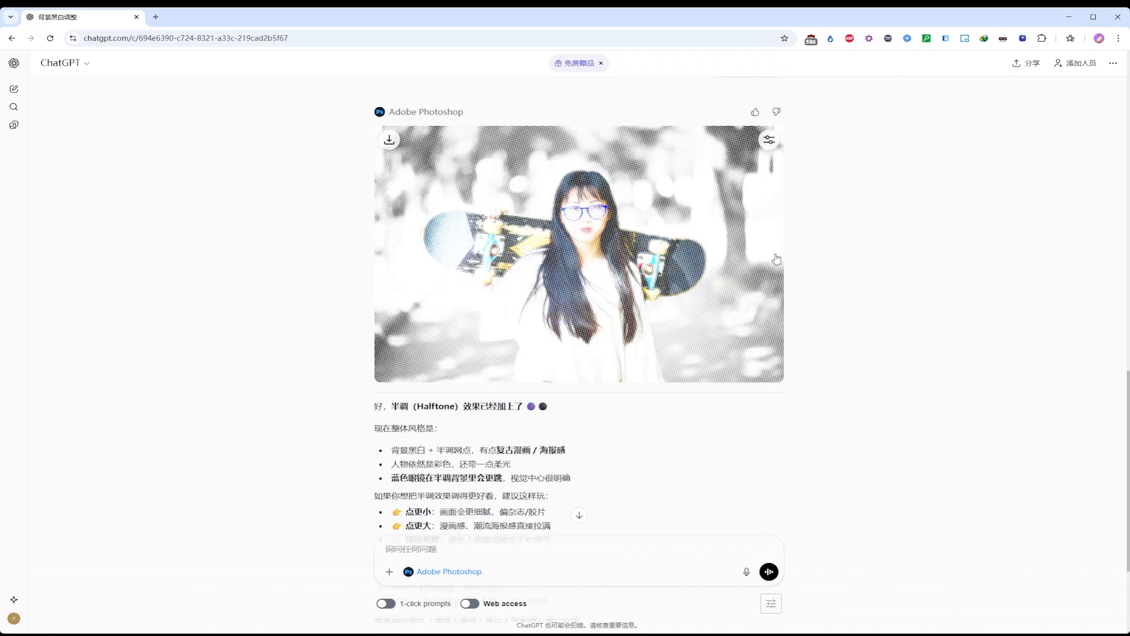
# Open the halftone adjustments of the edited photo and set Size to 10%, Definition to 20% and Angle to 242.3
pyautogui.click(770, 142)
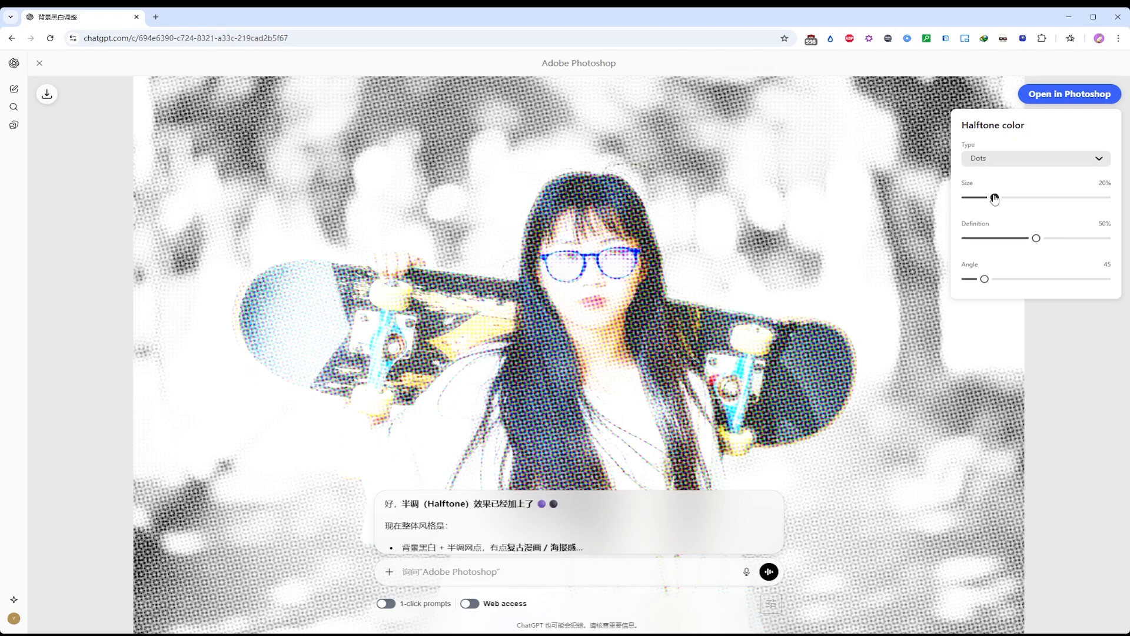
pyautogui.moveTo(996, 197)
pyautogui.mouseDown()
pyautogui.moveTo(1057, 198)
pyautogui.moveTo(978, 201)
pyautogui.mouseUp()
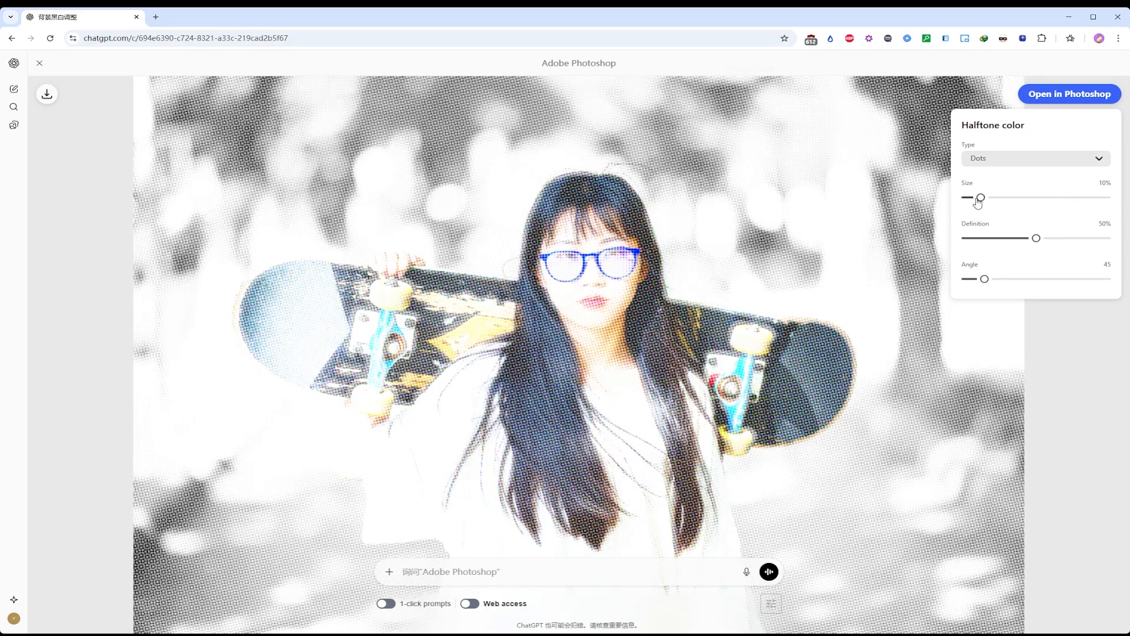
pyautogui.click(1034, 239)
pyautogui.moveTo(1060, 241); pyautogui.dragTo(994, 240)
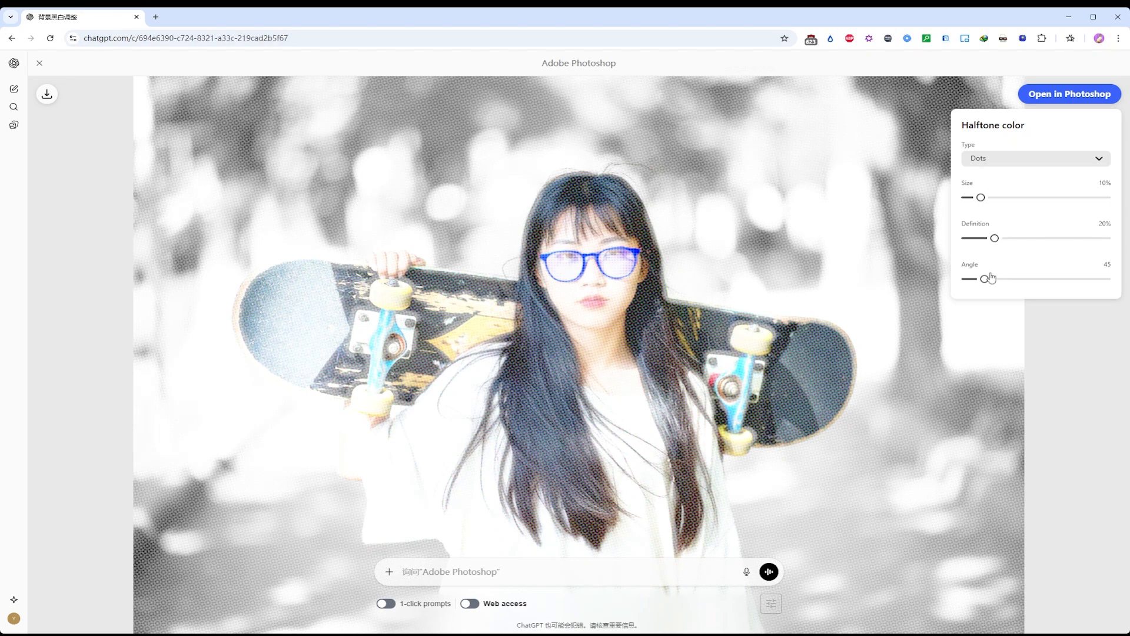
pyautogui.moveTo(984, 278); pyautogui.dragTo(1063, 287)
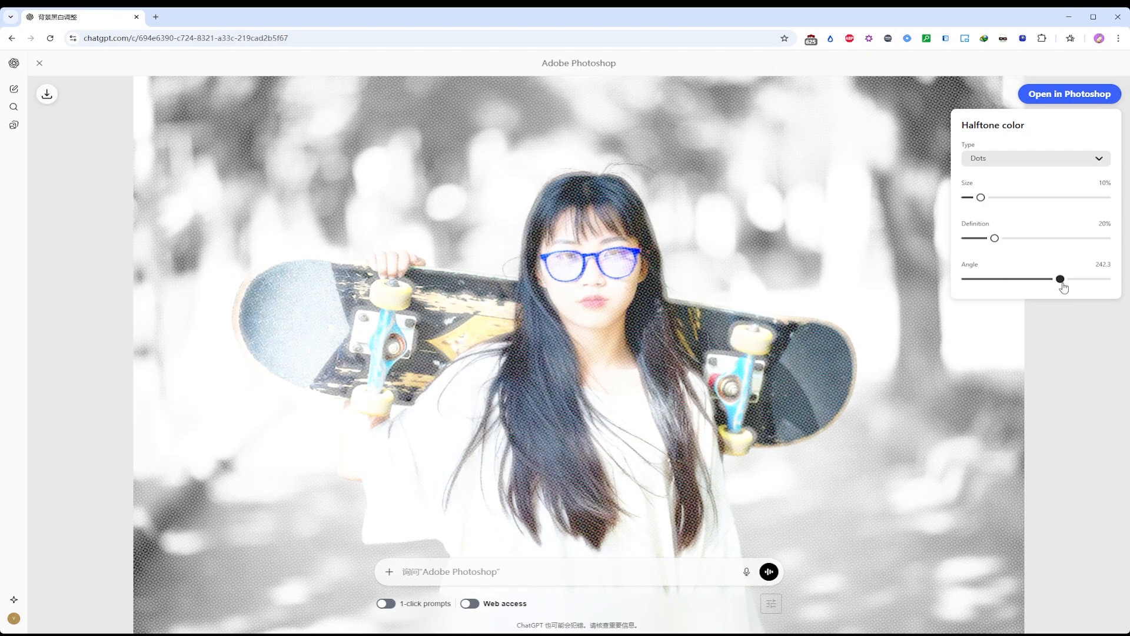
# Try the Lines and Squares halftone types, set the type to Noise, and return to the chat
pyautogui.click(1060, 162)
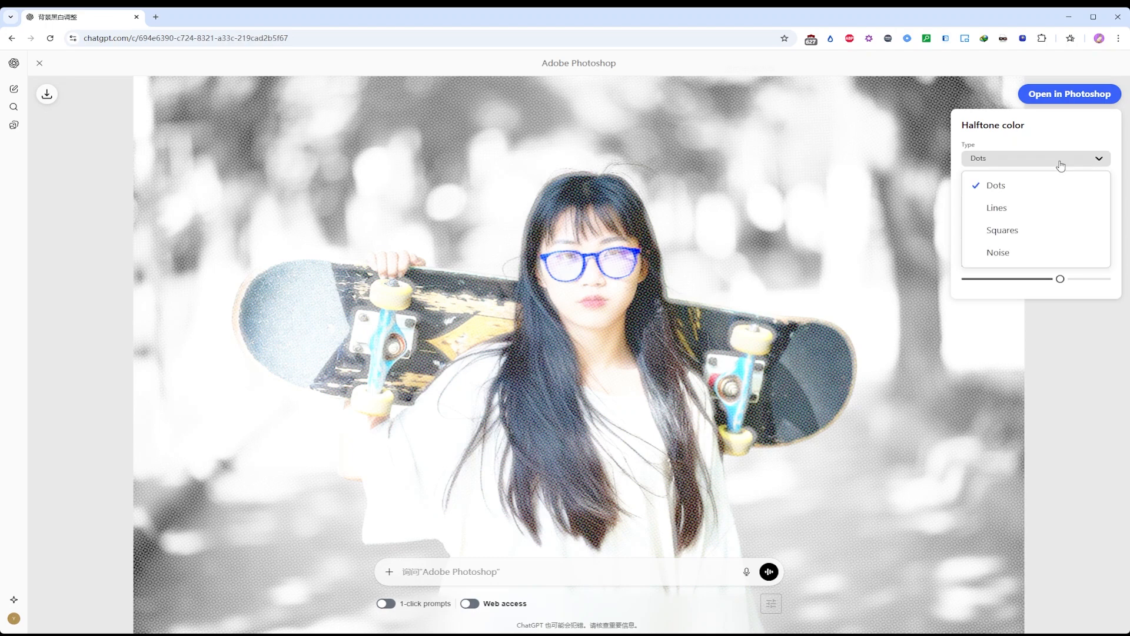
pyautogui.click(1060, 206)
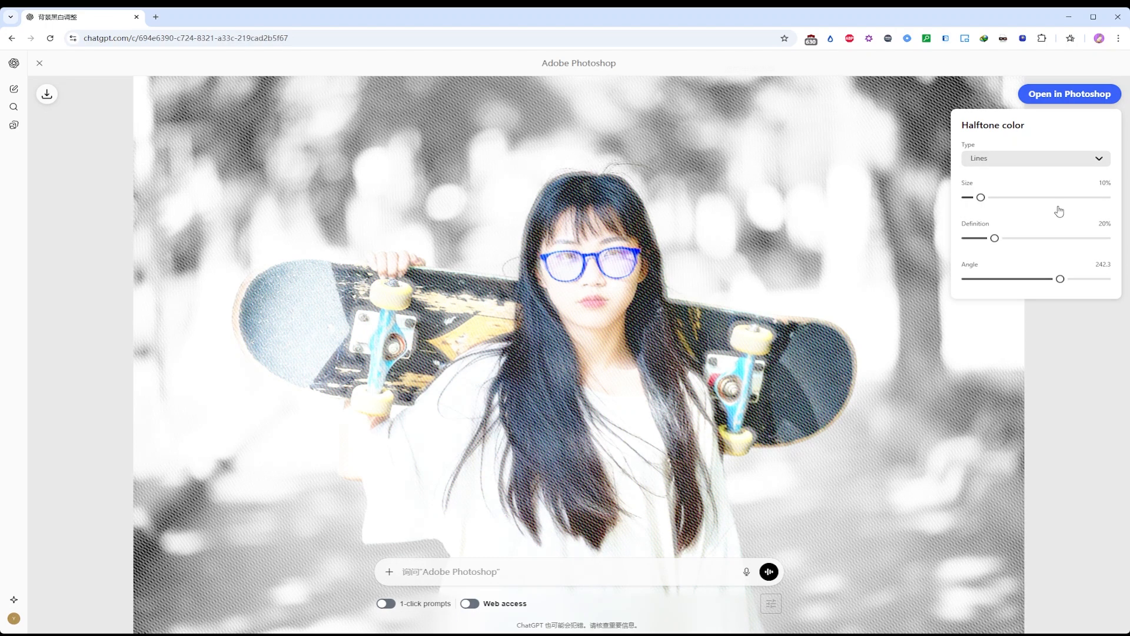
pyautogui.click(1056, 161)
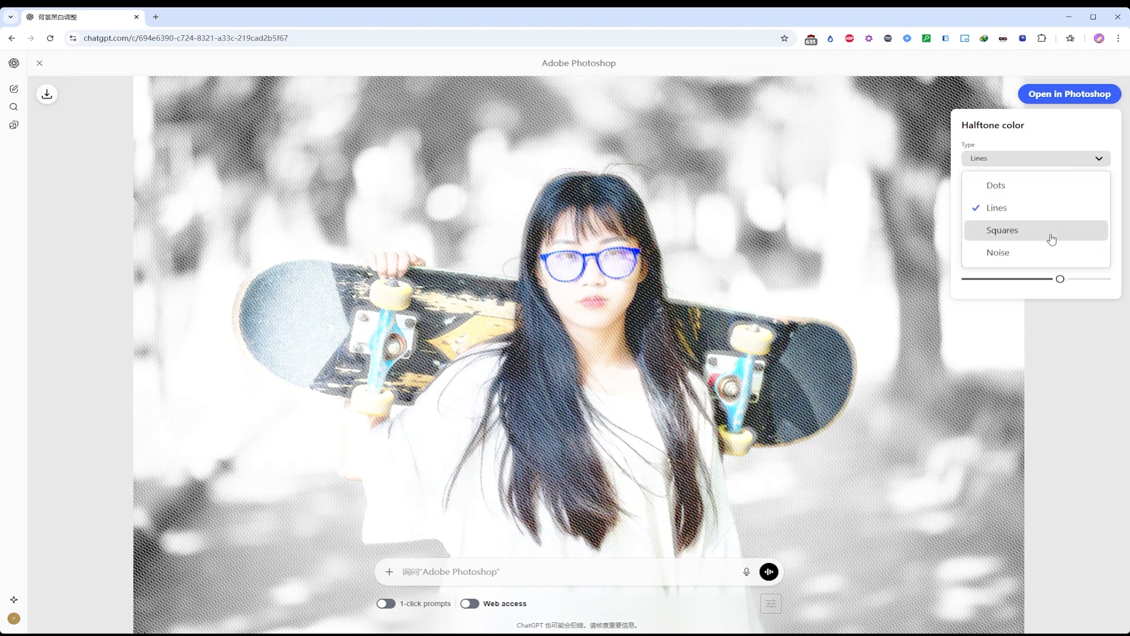
pyautogui.click(1052, 232)
pyautogui.click(1049, 160)
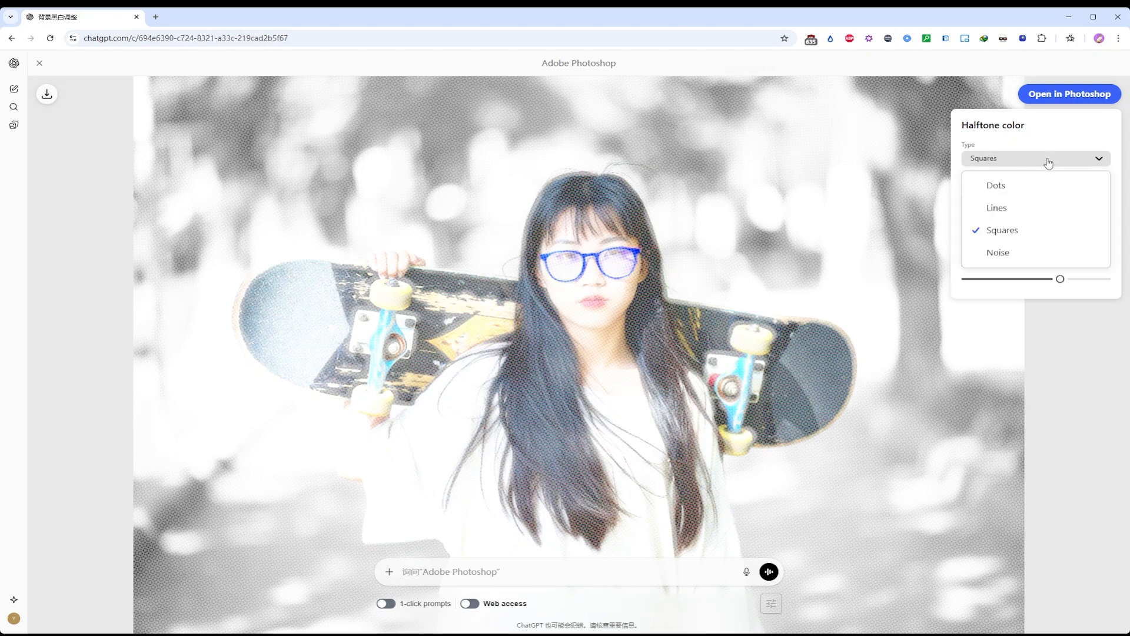
pyautogui.click(1054, 251)
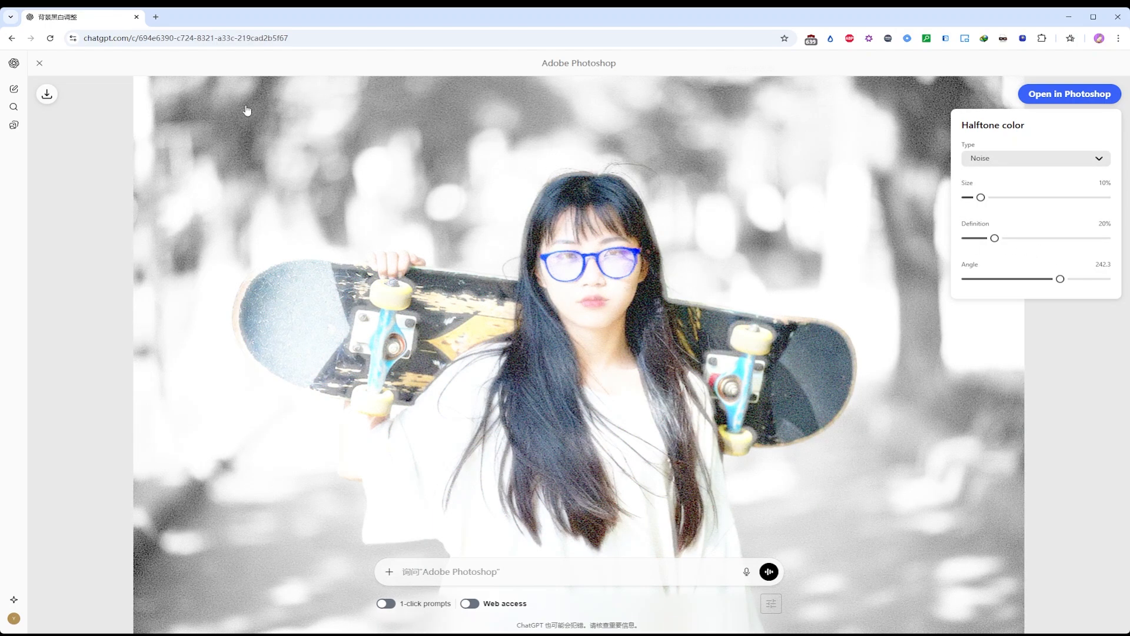
pyautogui.click(40, 64)
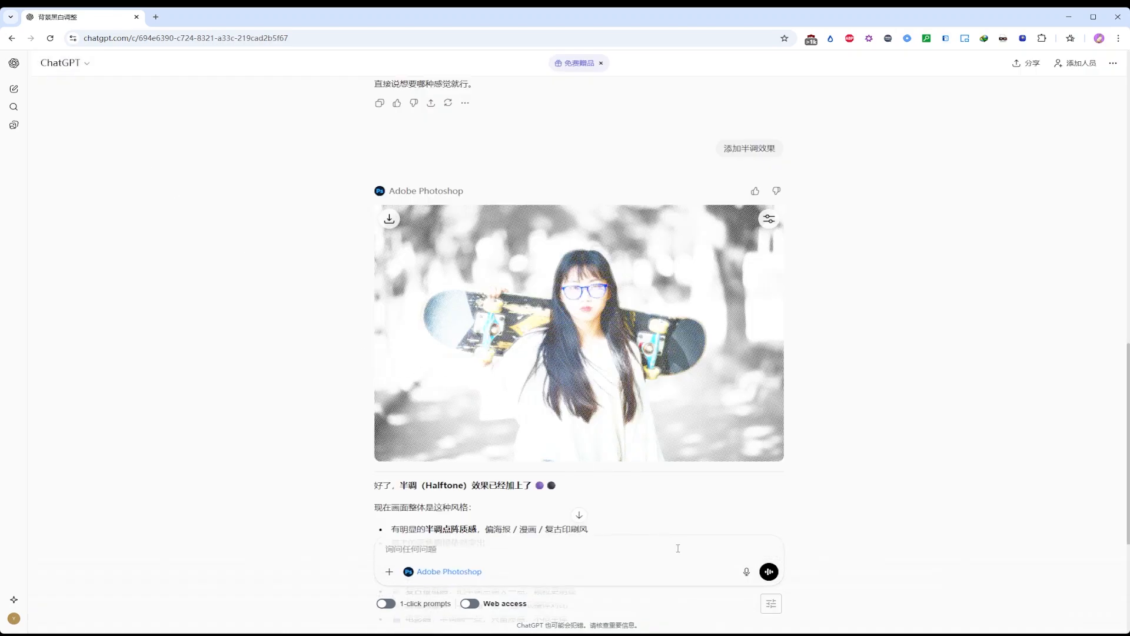
# Send the prompt "应用双色调效果" to apply a duotone effect to the photo
pyautogui.write('应用双色调uq')
pyautogui.write('效果')
pyautogui.click(769, 572)
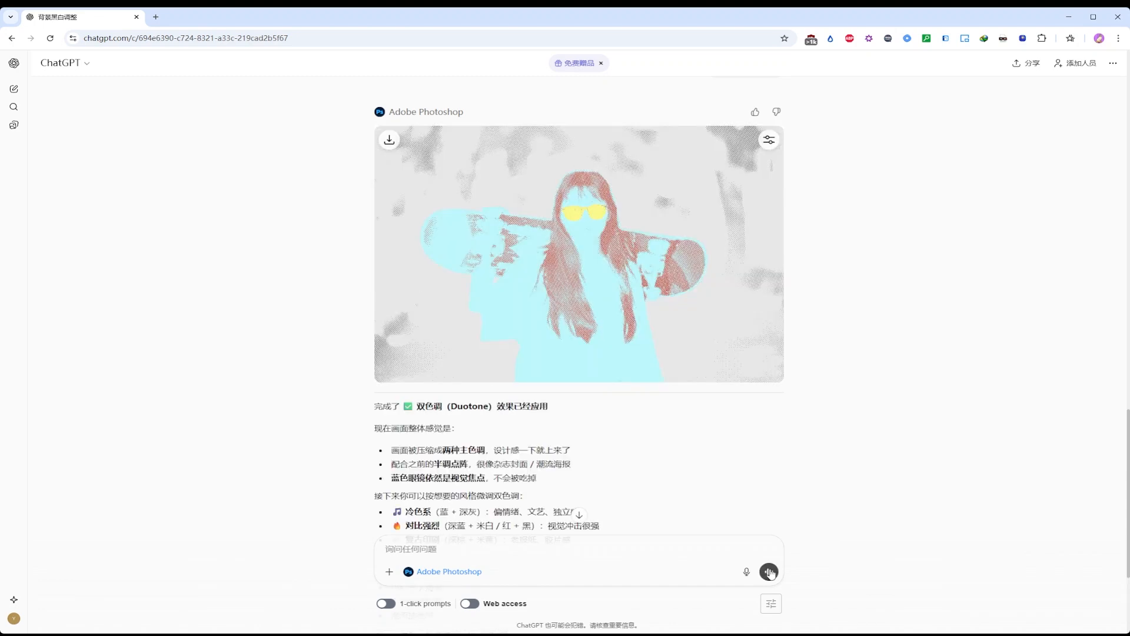
# Set the Duotone effect's Midpoint to 20%, lower its Contrast, and return to the chat
pyautogui.click(769, 141)
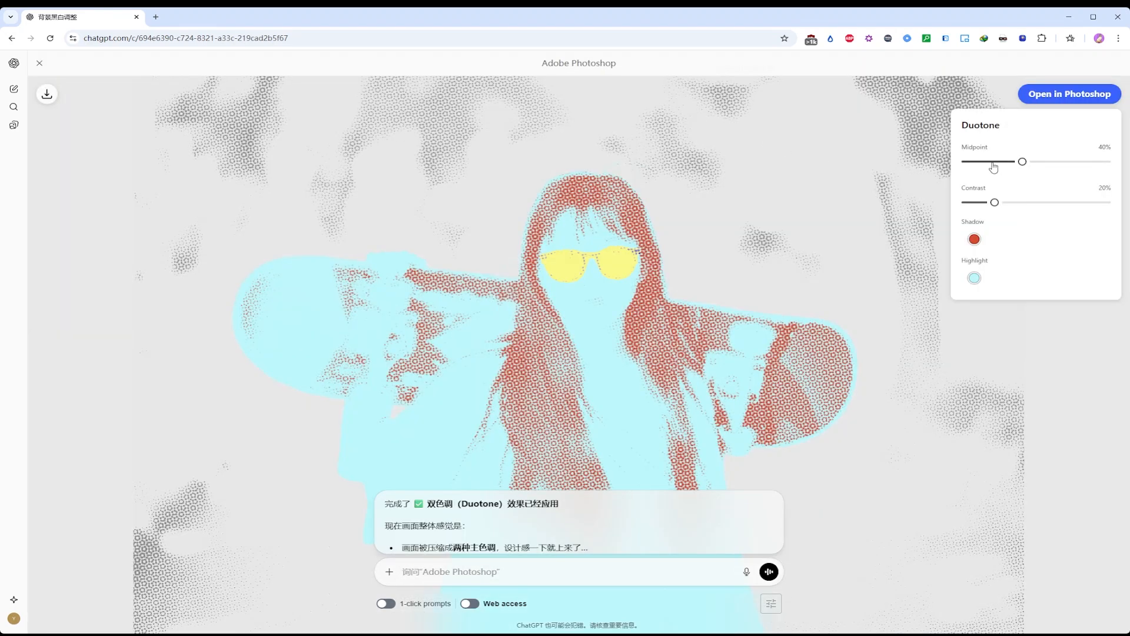
pyautogui.moveTo(1023, 162); pyautogui.dragTo(994, 173)
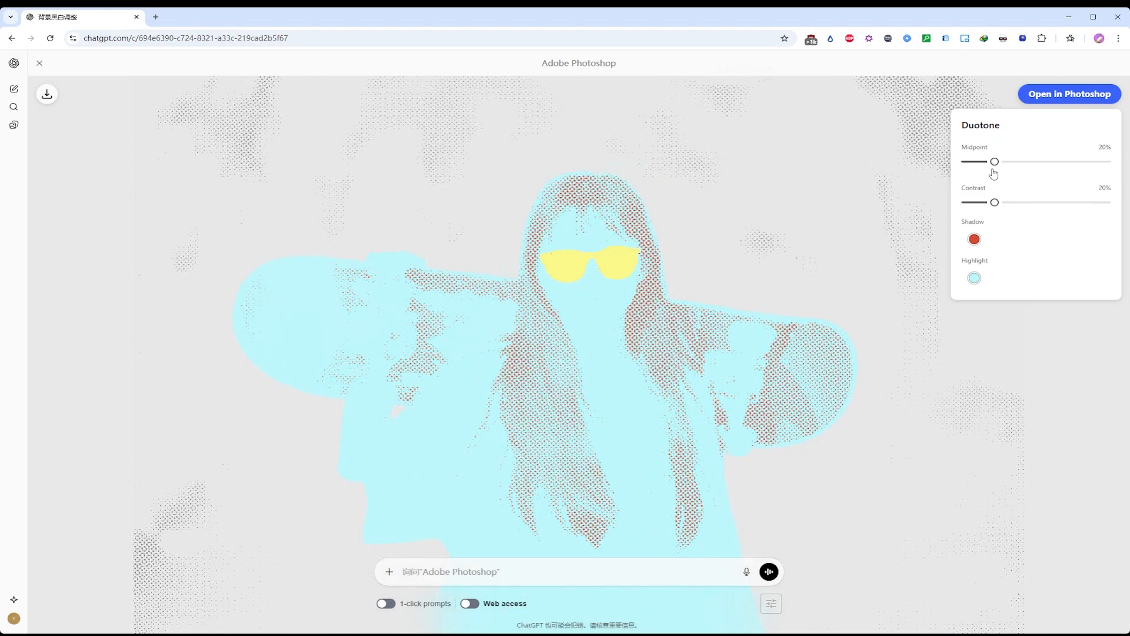
pyautogui.click(1054, 204)
pyautogui.moveTo(1054, 204); pyautogui.dragTo(972, 208)
pyautogui.click(40, 63)
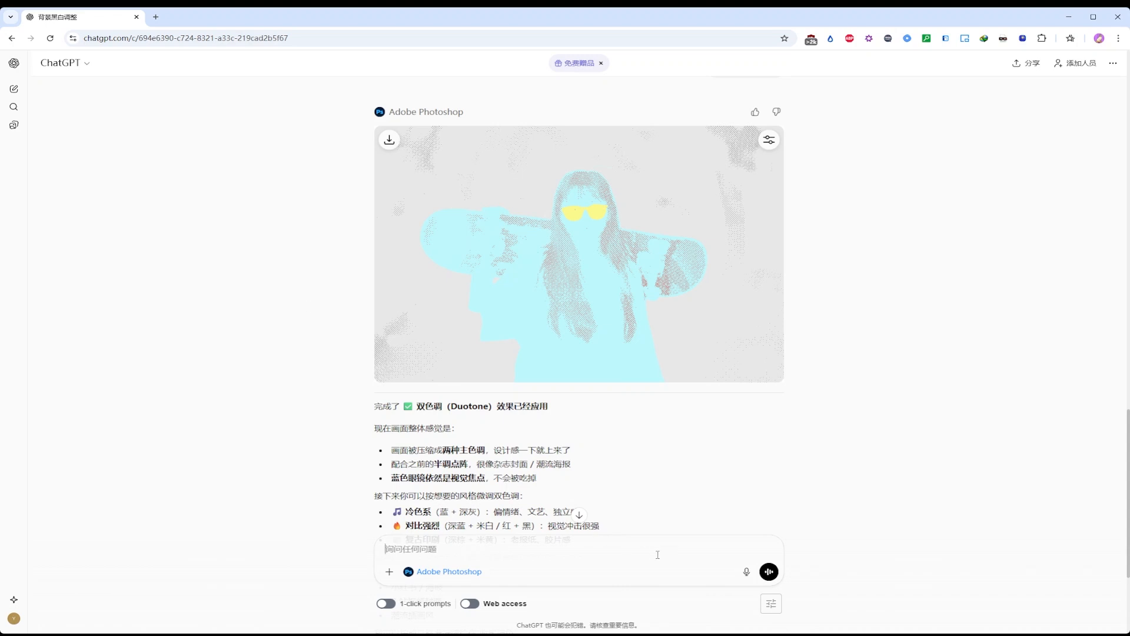
# Send the prompt "移除双色调效果" to remove the duotone effect from the photo
pyautogui.write('移除c')
pyautogui.write('双色调u')
pyautogui.write('效果')
pyautogui.click(769, 571)
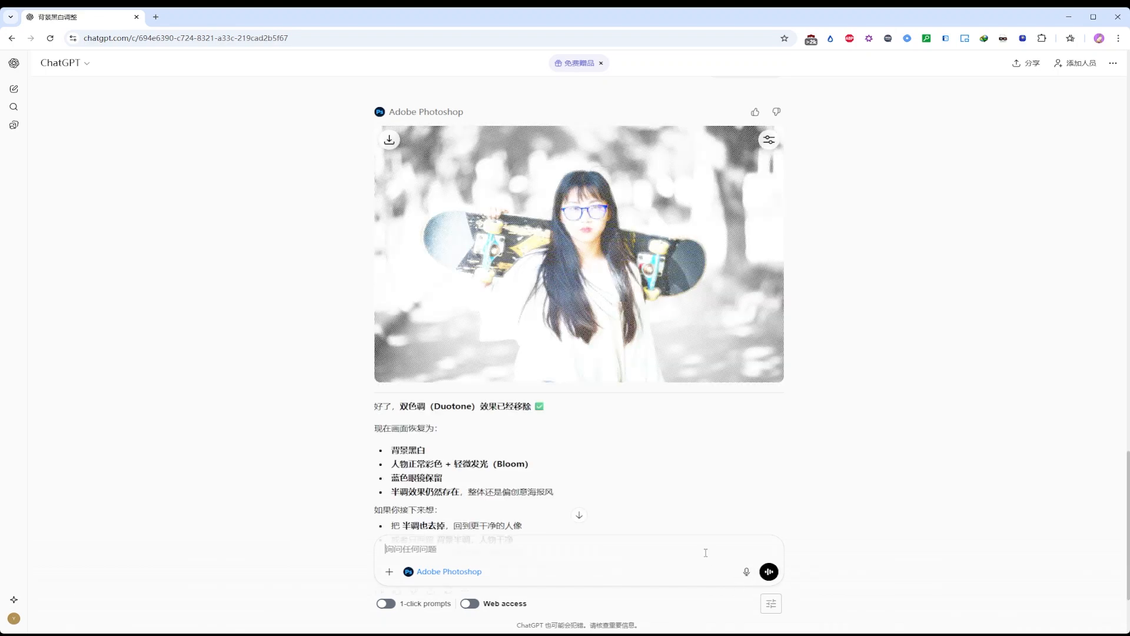
# Send the prompt "把滑板换成80年代的收音机" to replace the skateboard with a 1980s radio
pyautogui.write('rc')
pyautogui.write('滑板')
pyautogui.write('换d')
pyautogui.write('成80年代r的nh')
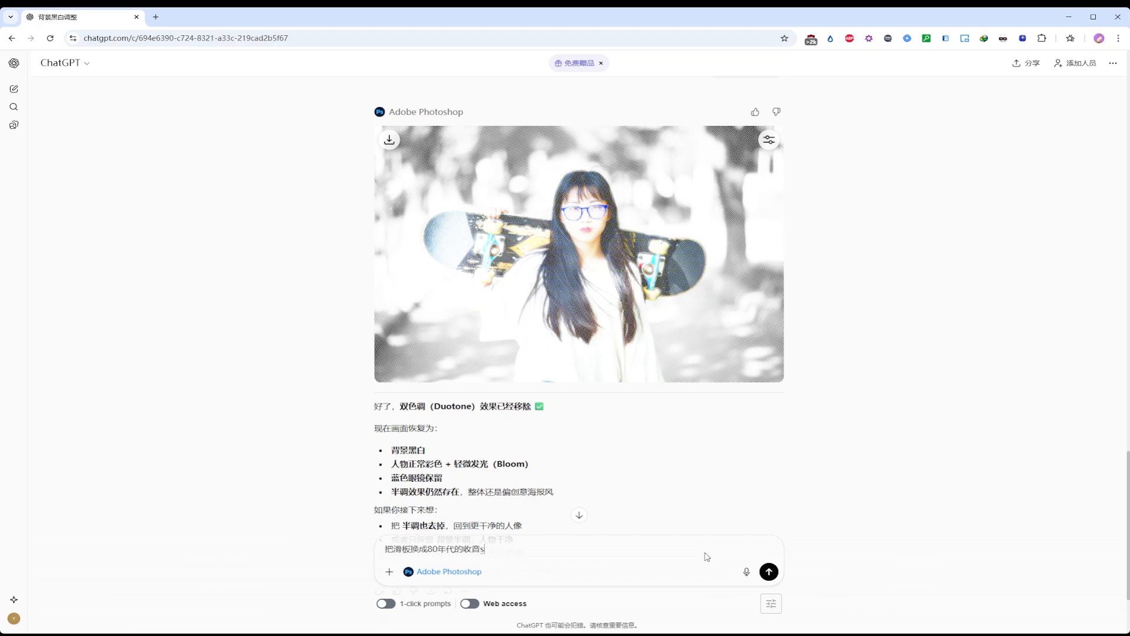
pyautogui.click(769, 573)
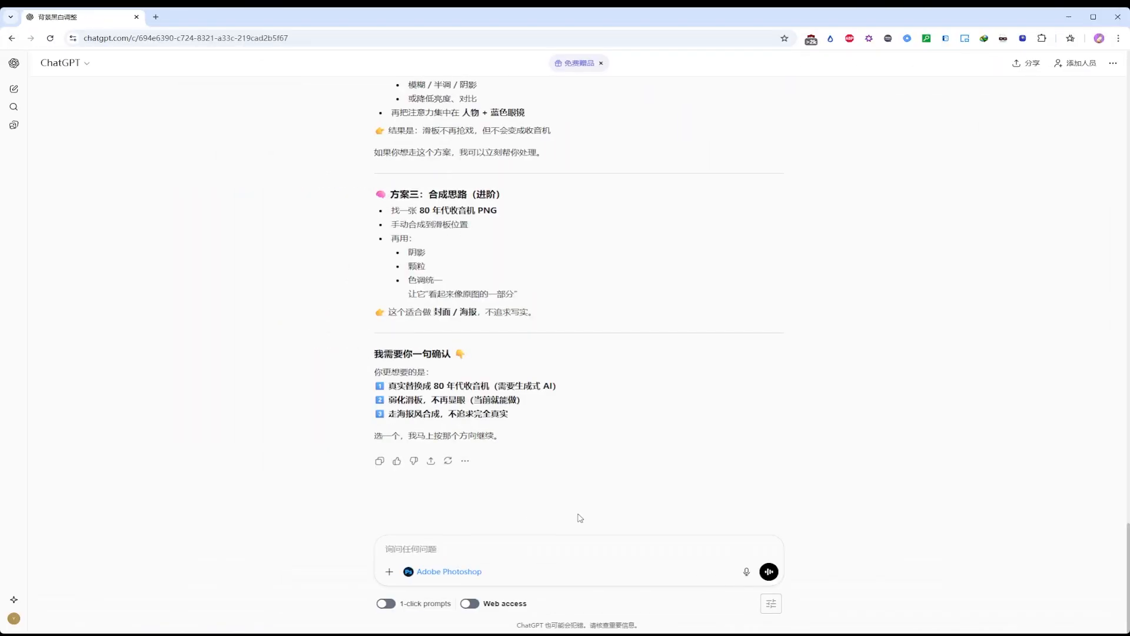
# Enlarge the halftone photo under the "移除双色调效果" prompt and open it in the Photoshop web app
pyautogui.scroll(15, 580, 518)
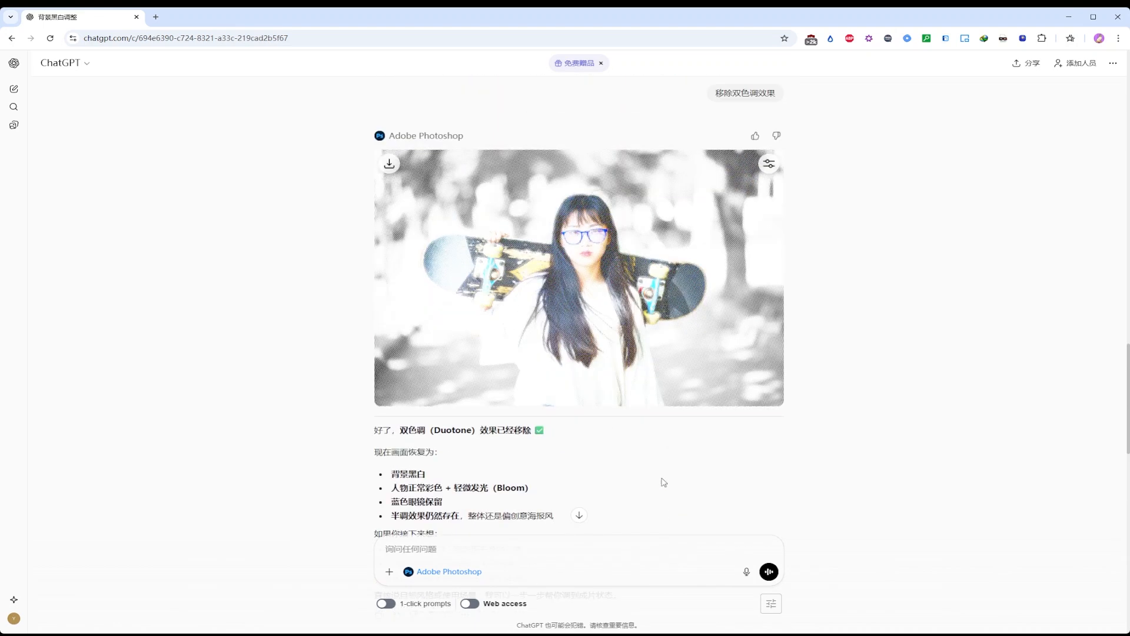
pyautogui.click(618, 298)
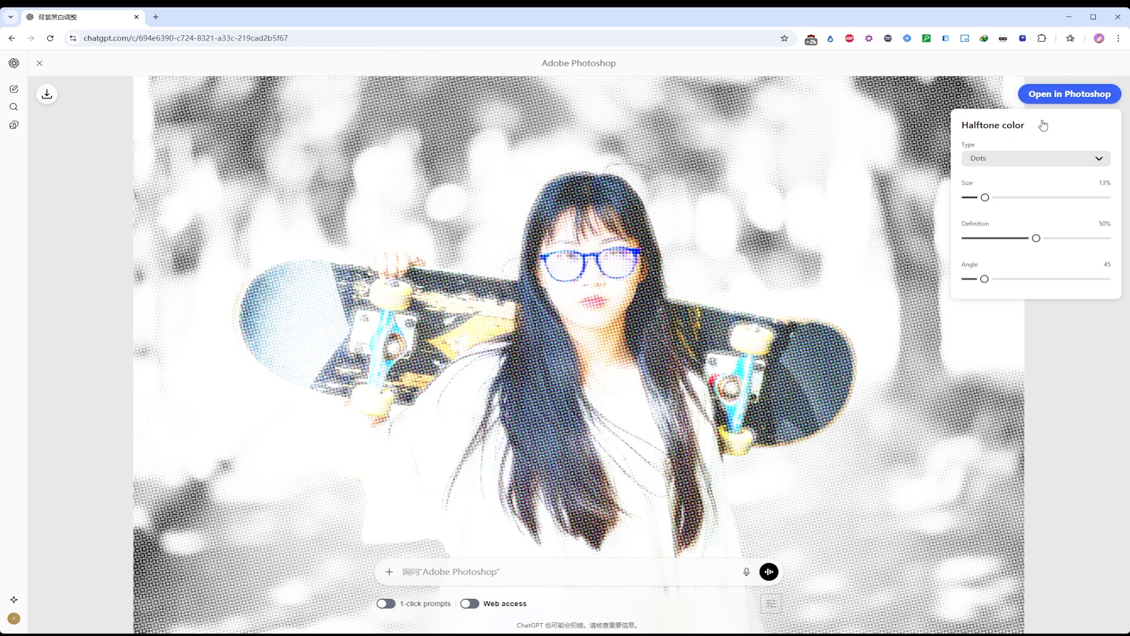
pyautogui.click(1094, 98)
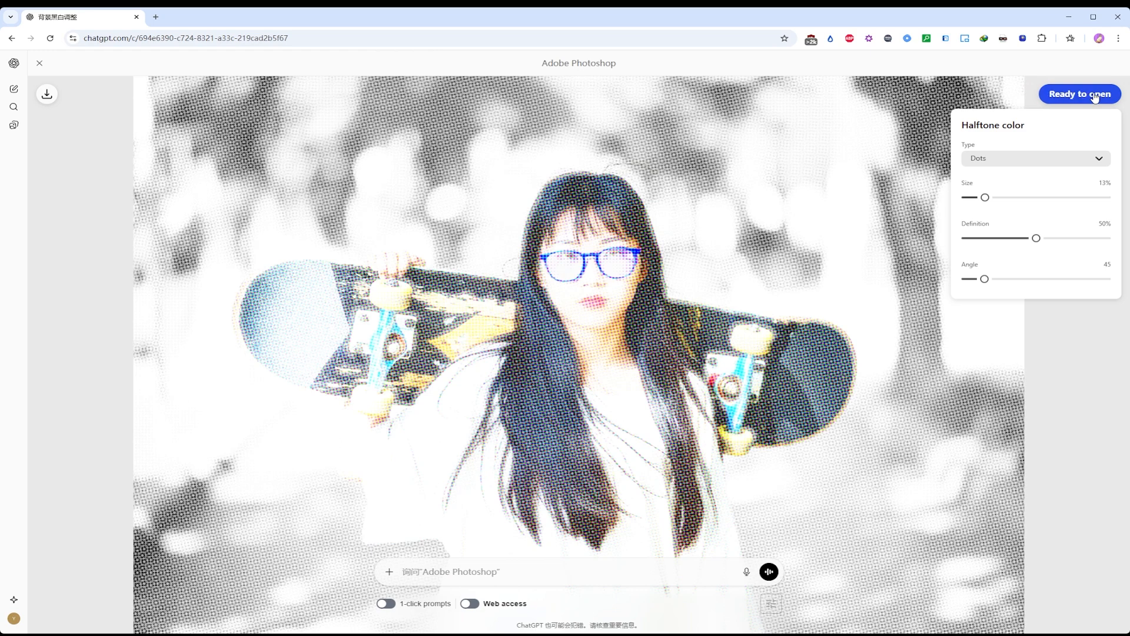
pyautogui.click(1095, 95)
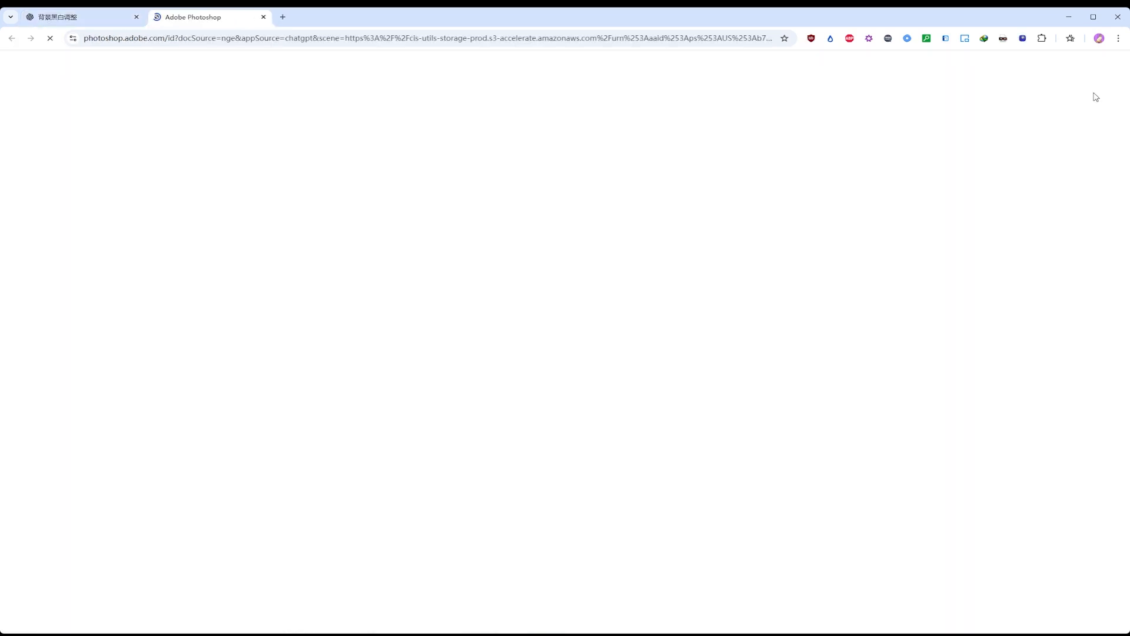